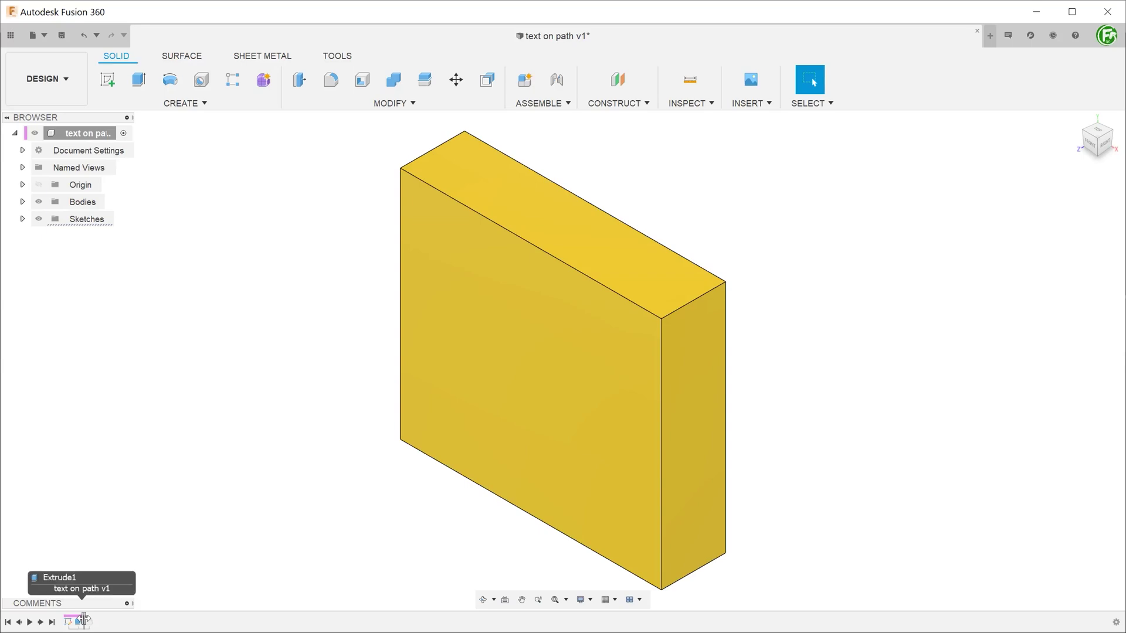
Roll the timeline forward past the corner fillet and create a sketch on the block's front face
left_click_drag(84, 620, 93, 622)
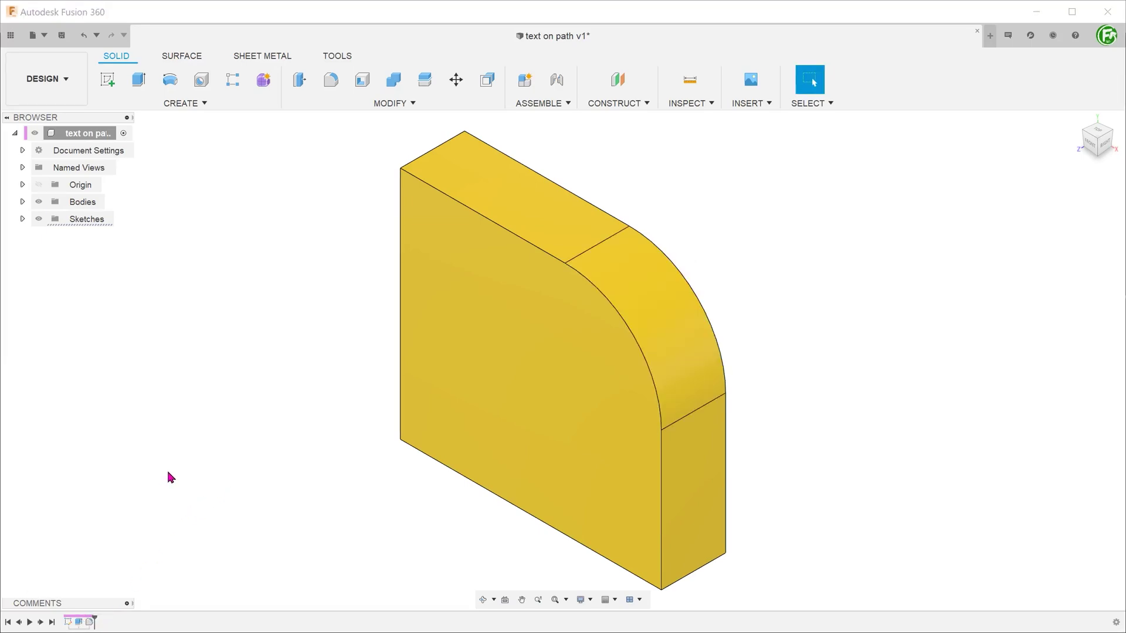
left_click(1089, 144)
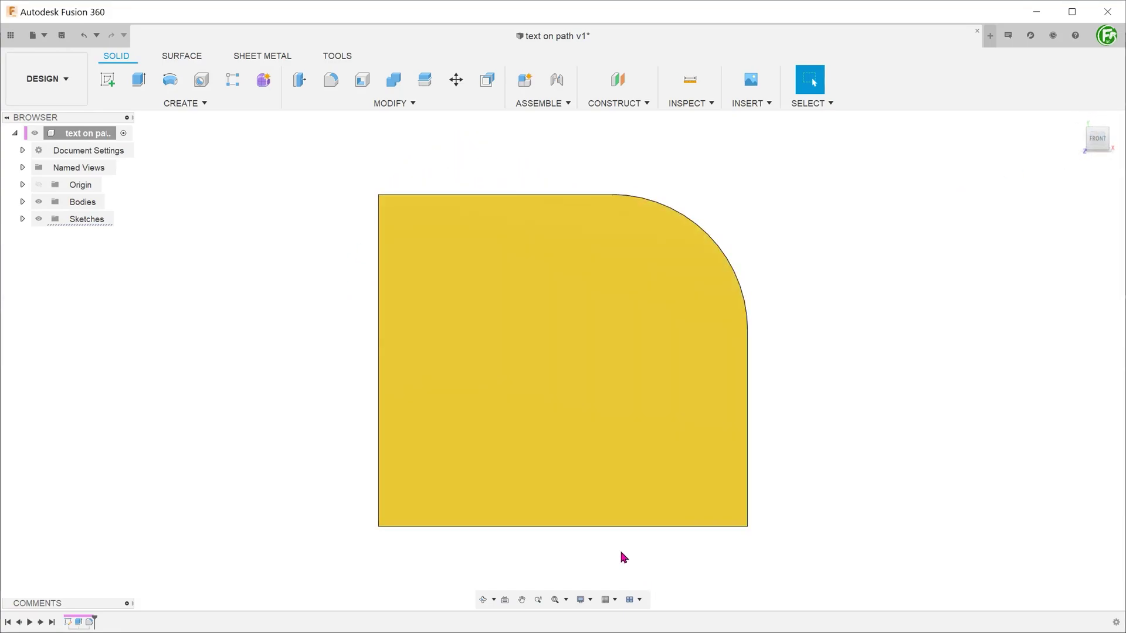
left_click(575, 325)
right_click(573, 324)
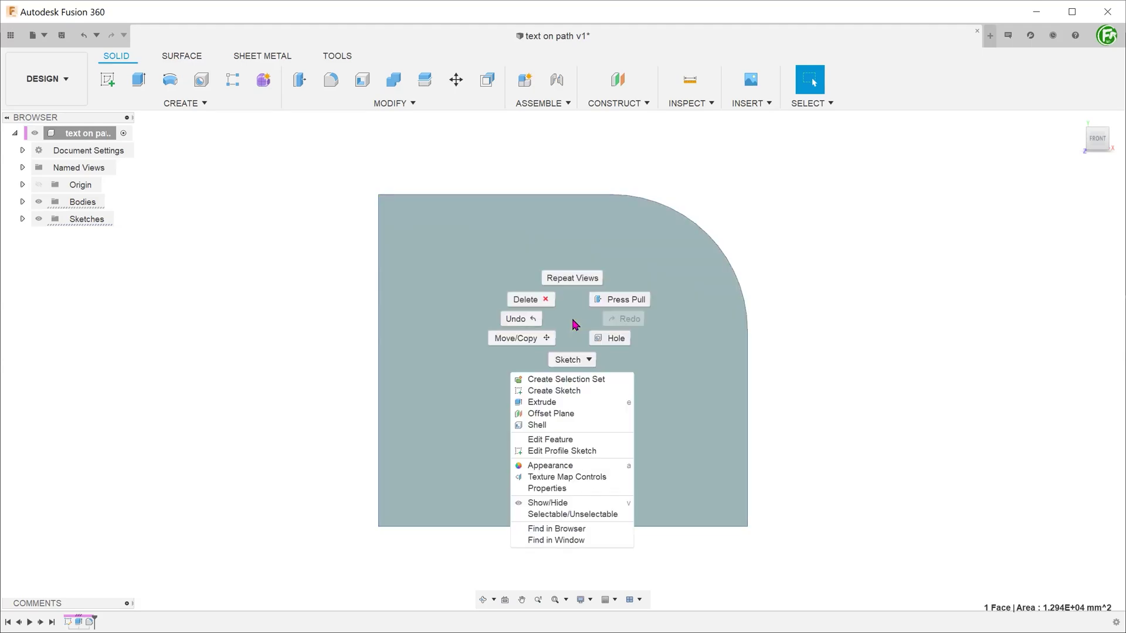
left_click(539, 392)
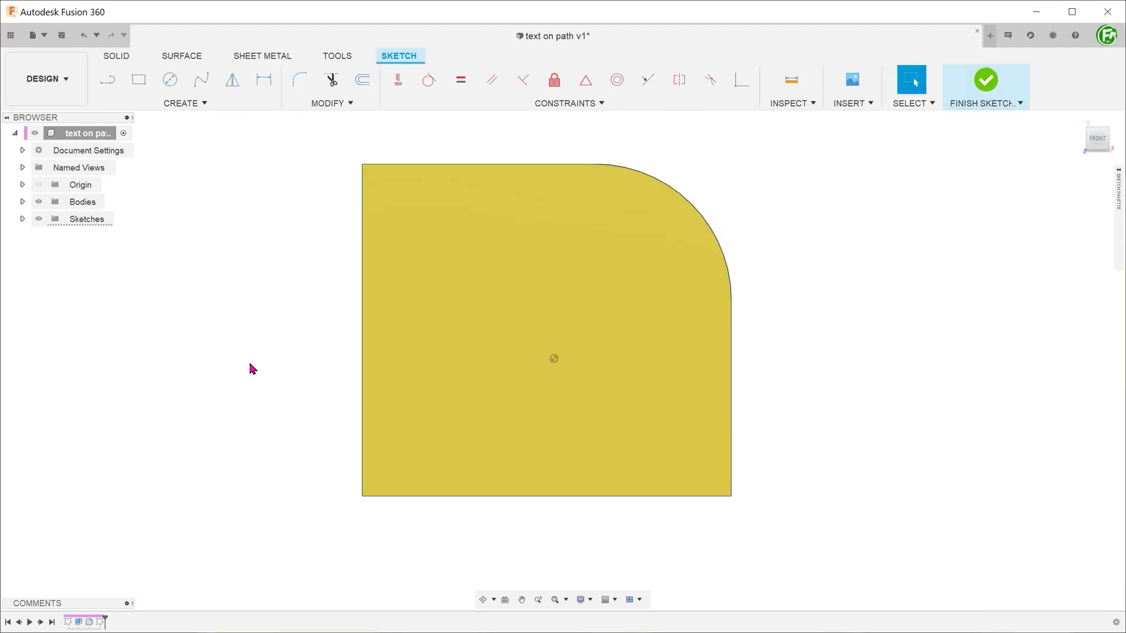
Try Text On Path with "ABCDEFGHIJKLMNO" on the face's top edge, rounded corner and vertical edge below the corner
left_click(204, 104)
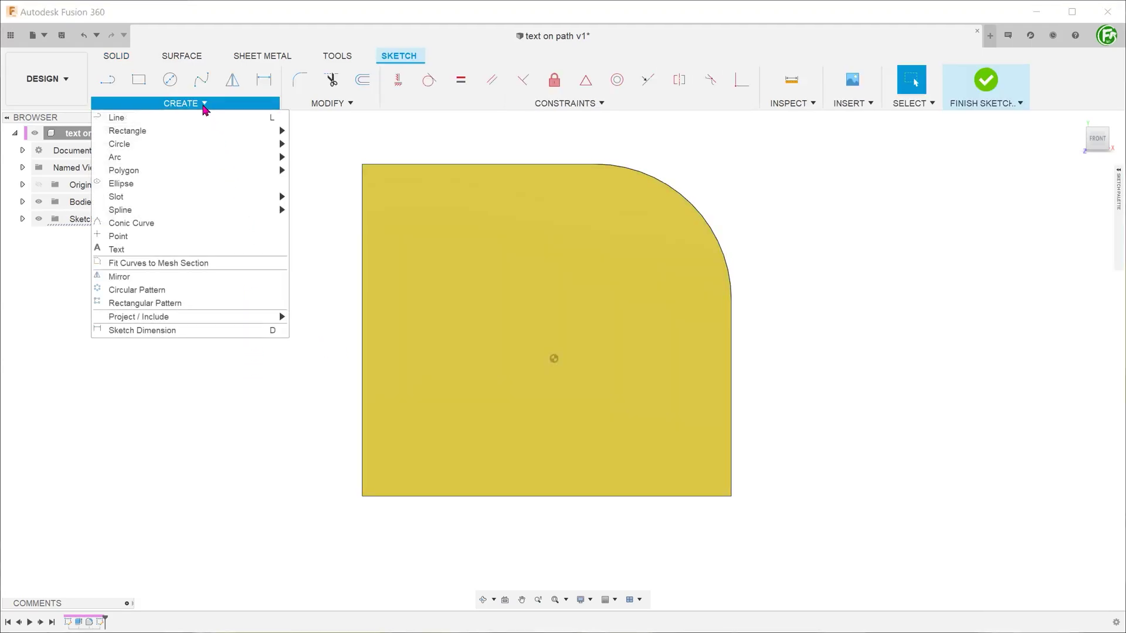
left_click(200, 250)
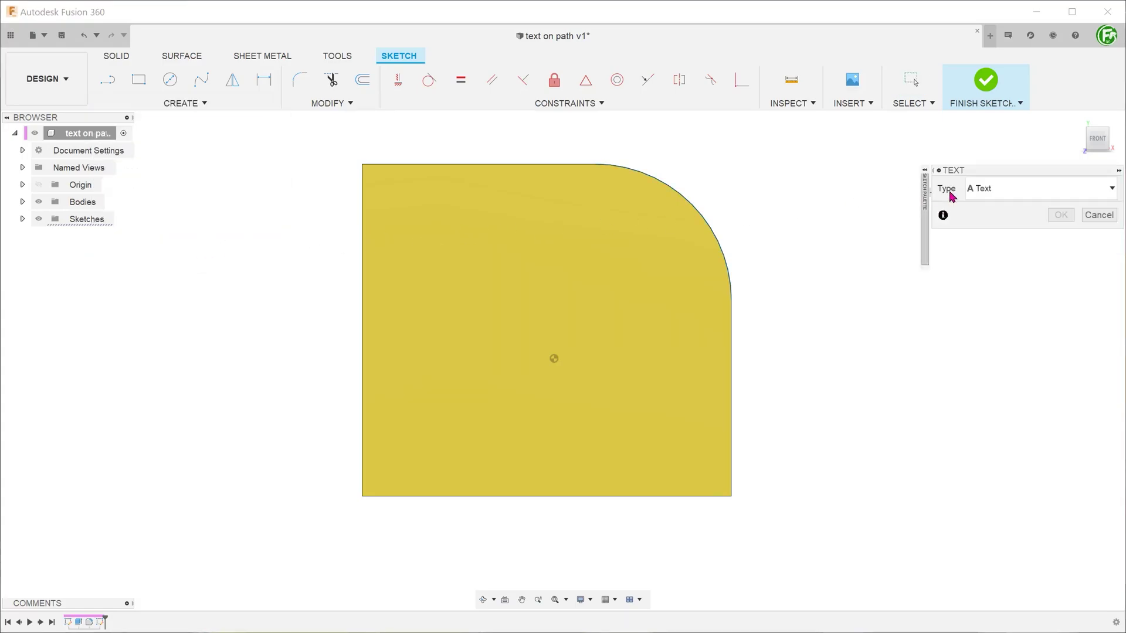
left_click(1000, 190)
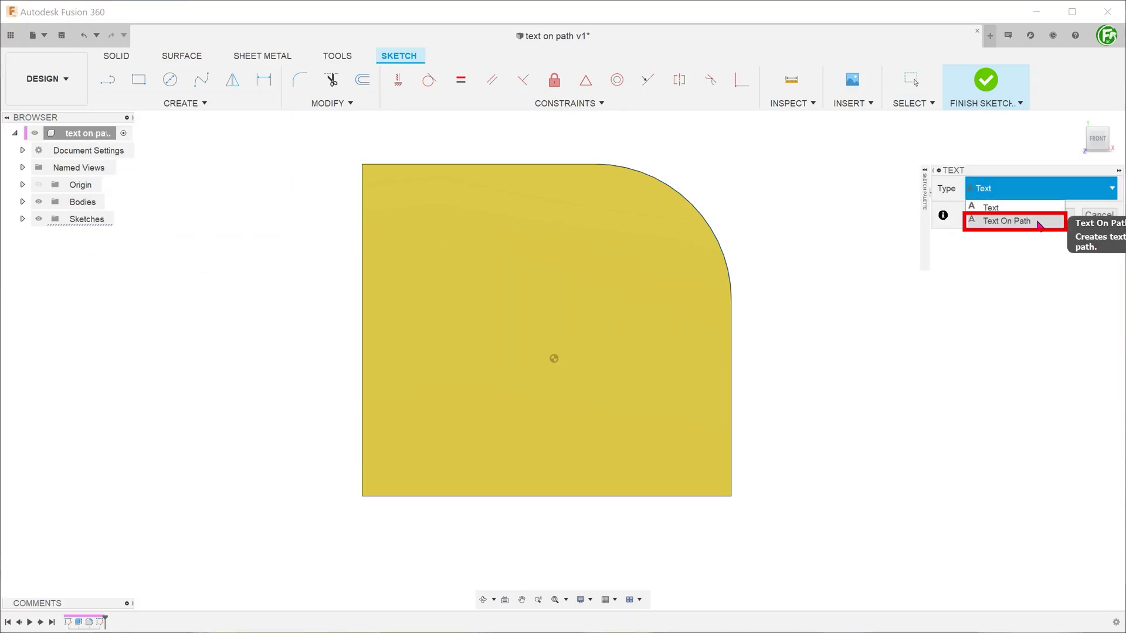
left_click(1007, 221)
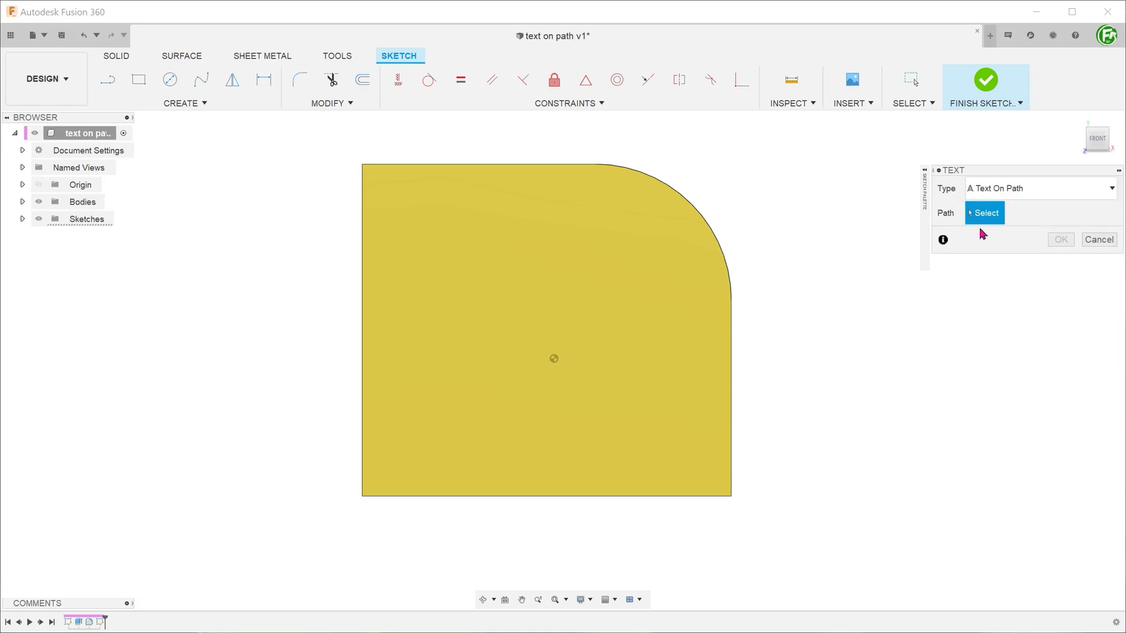
left_click(556, 165)
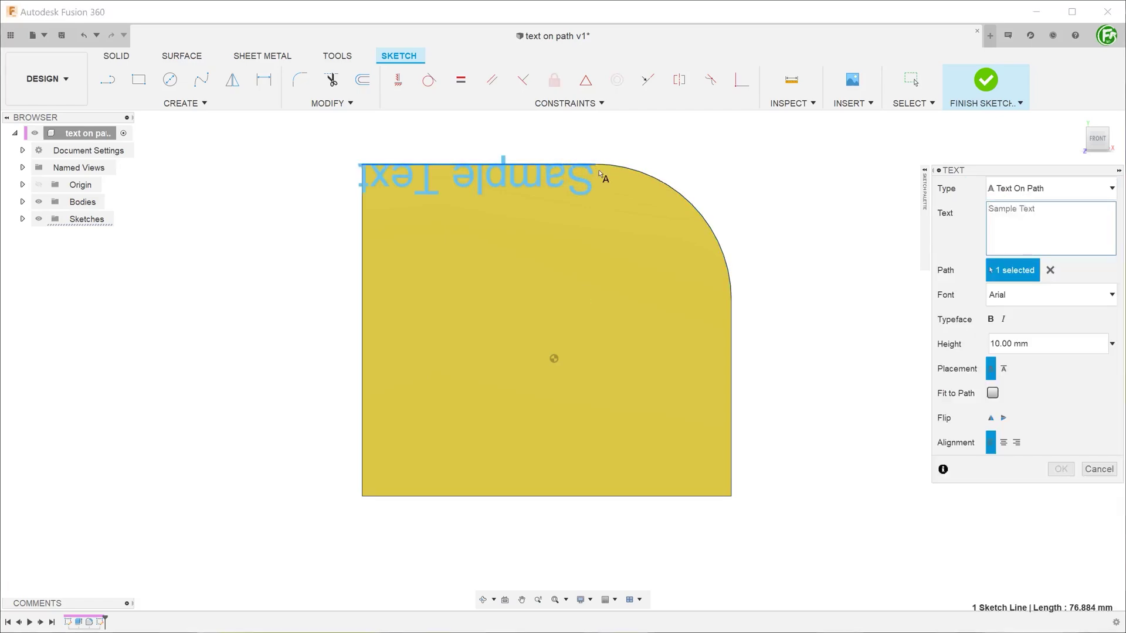
type("ABCDEFGHIJKLMNO")
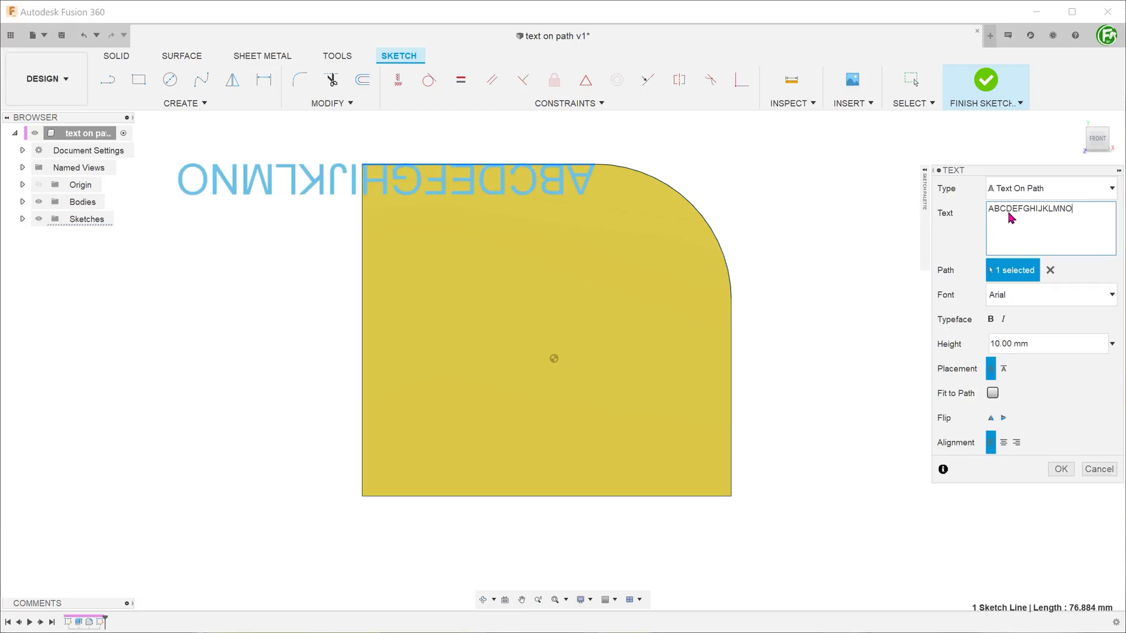
left_click(715, 241)
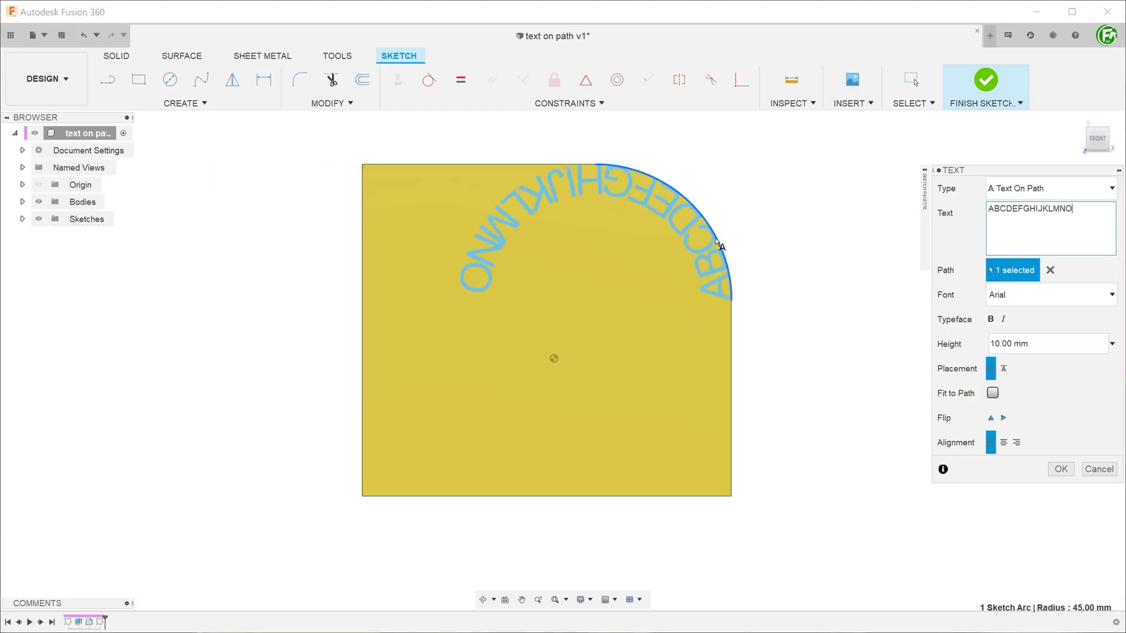
left_click(730, 394)
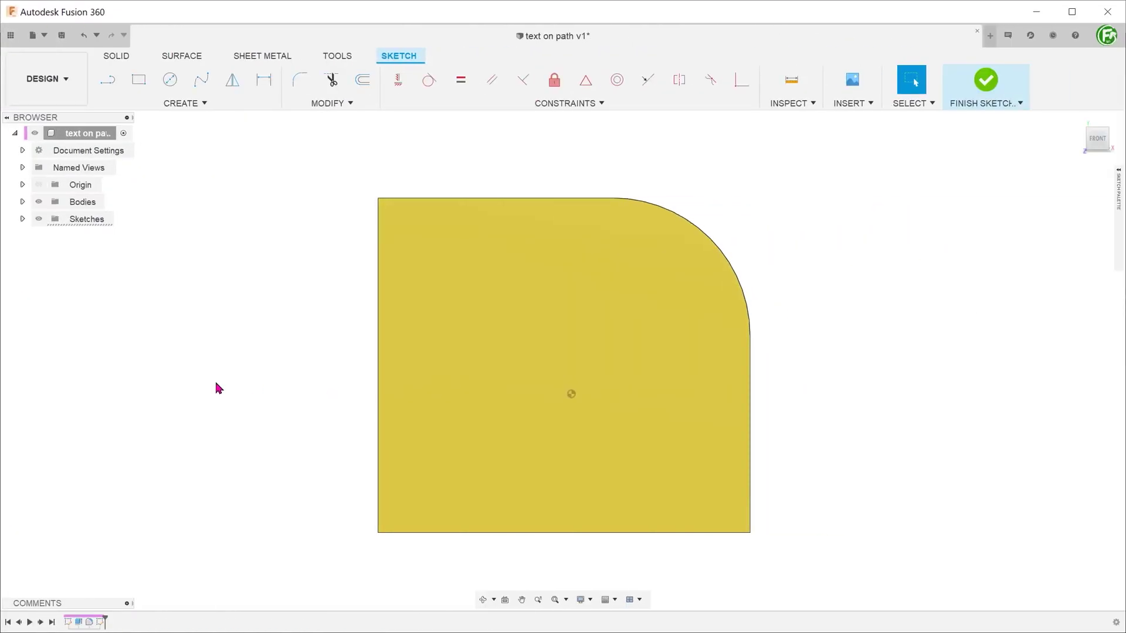
Draw a control point spline from the face's upper-left corner around the rounded corner to its lower-right corner, with six intermediate control points
left_click(206, 105)
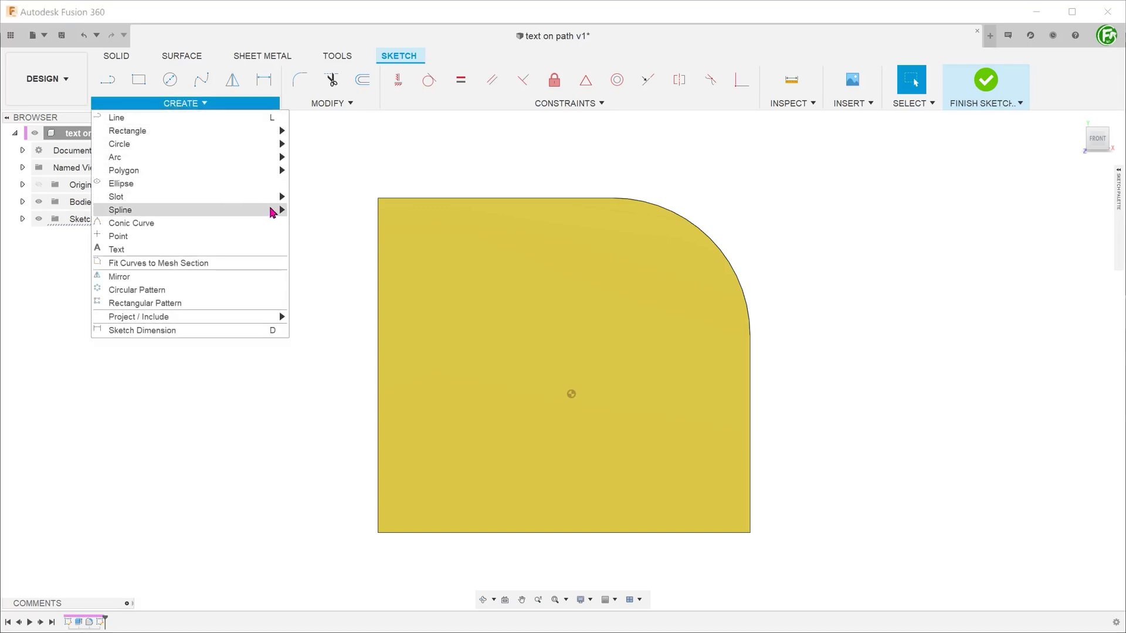
mouse_move(274, 212)
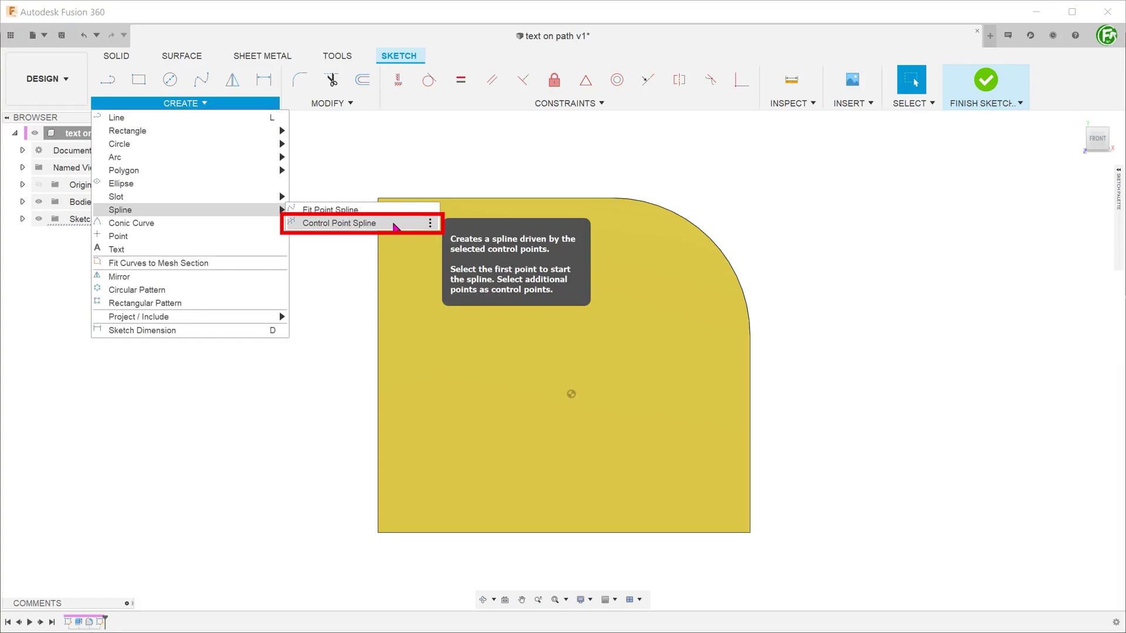
left_click(394, 227)
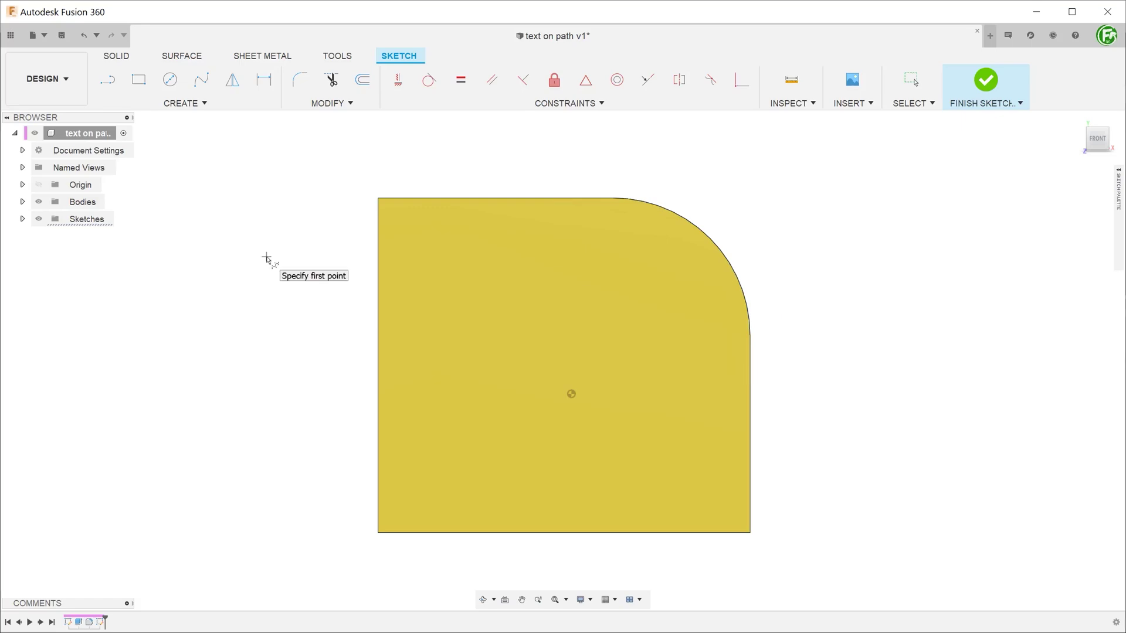
left_click(378, 199)
scroll(569, 187, "up", 4)
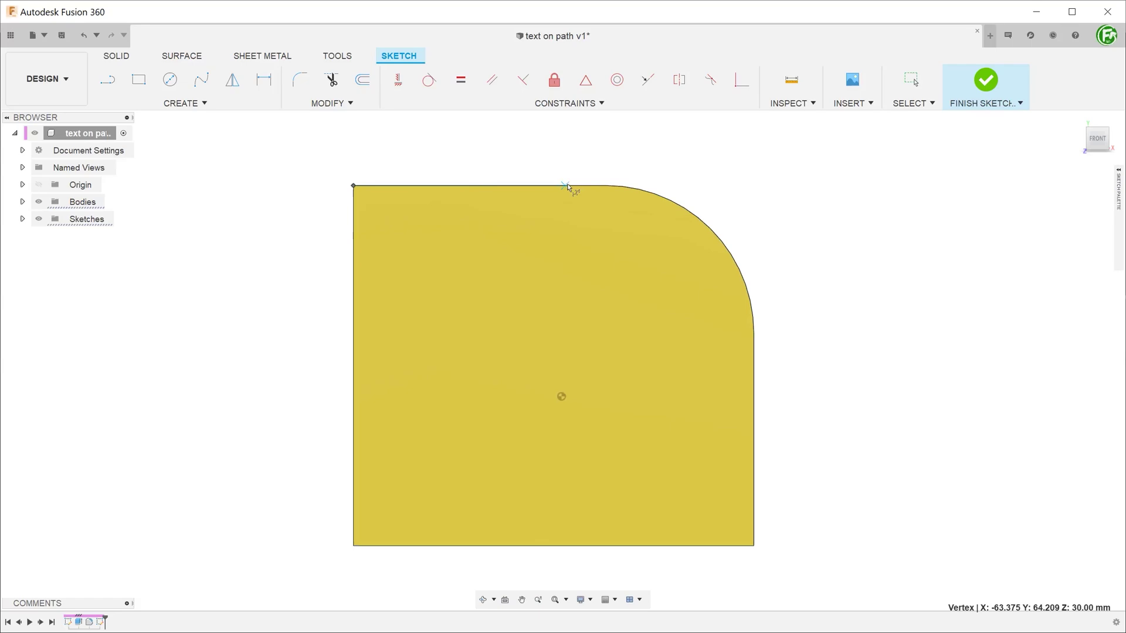
left_click(564, 199)
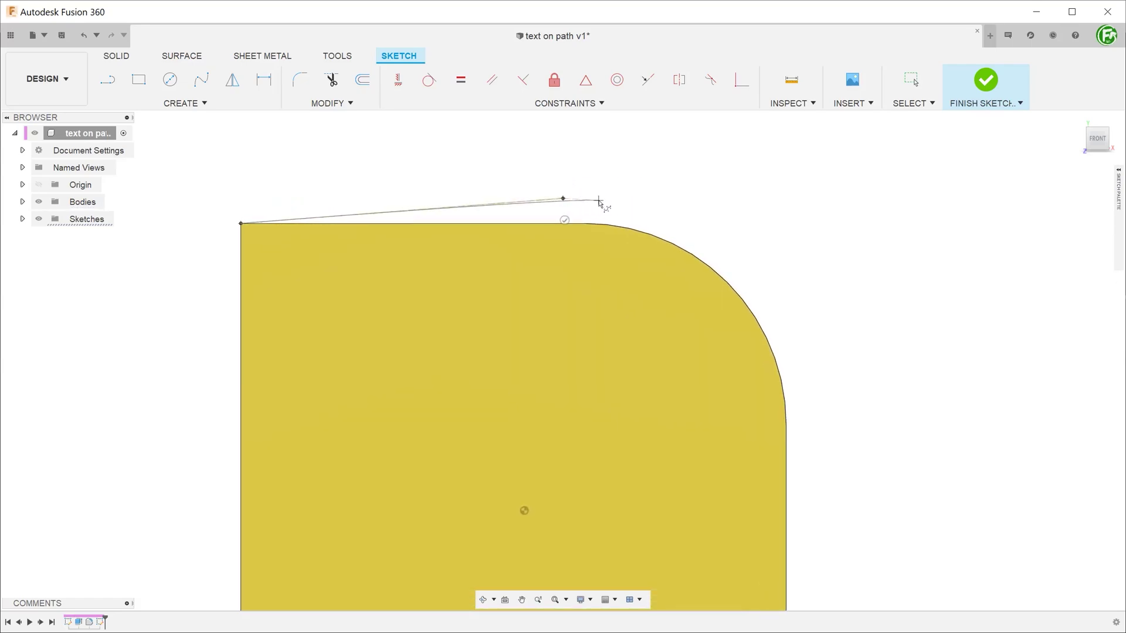
left_click(599, 201)
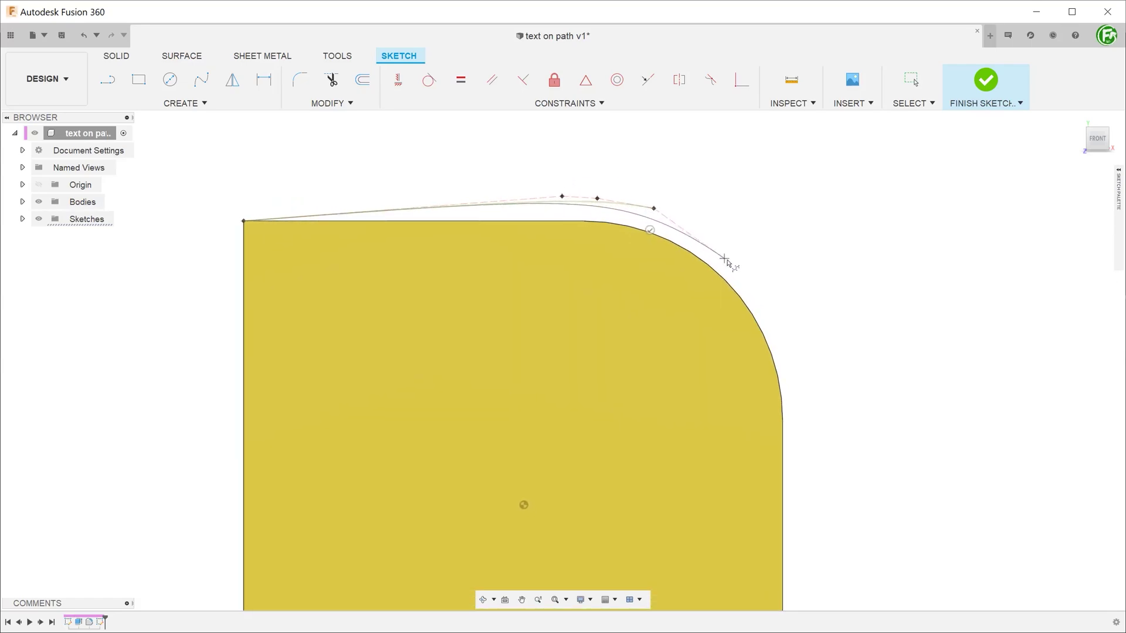
scroll(754, 297, "up", 5)
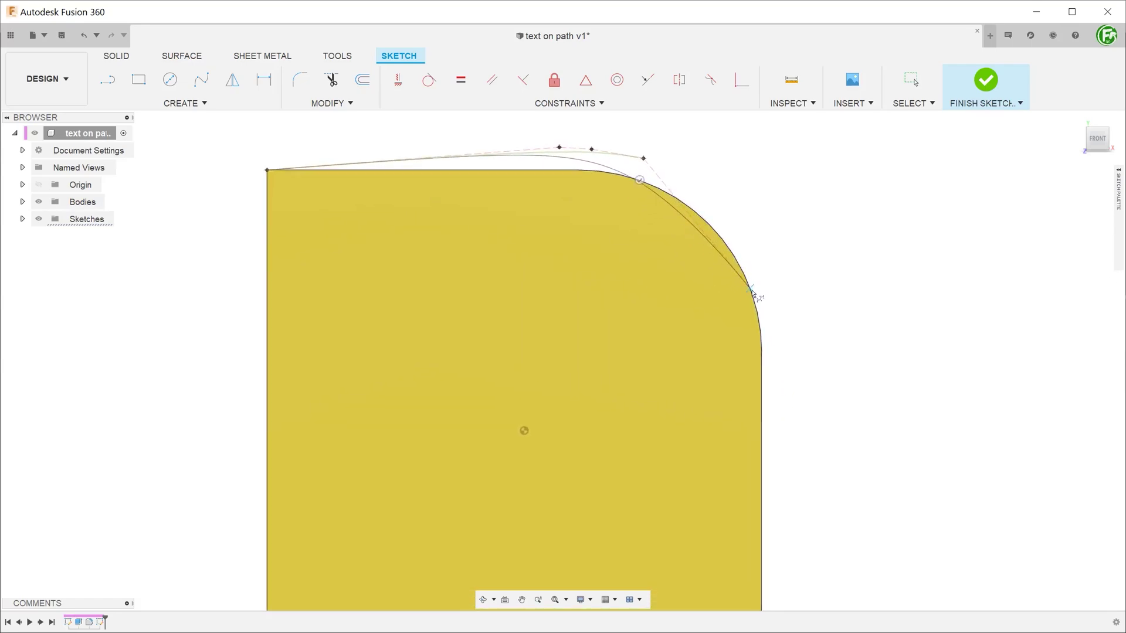
left_click(777, 268)
left_click(788, 304)
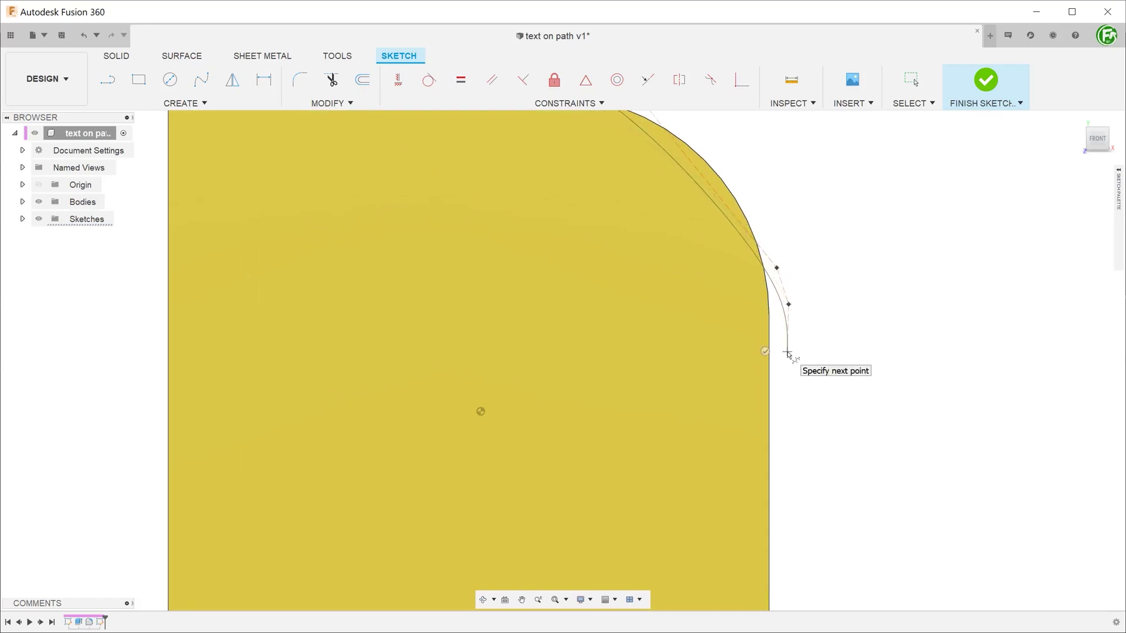
middle_click_drag(788, 352, 799, 433)
double_click(795, 431)
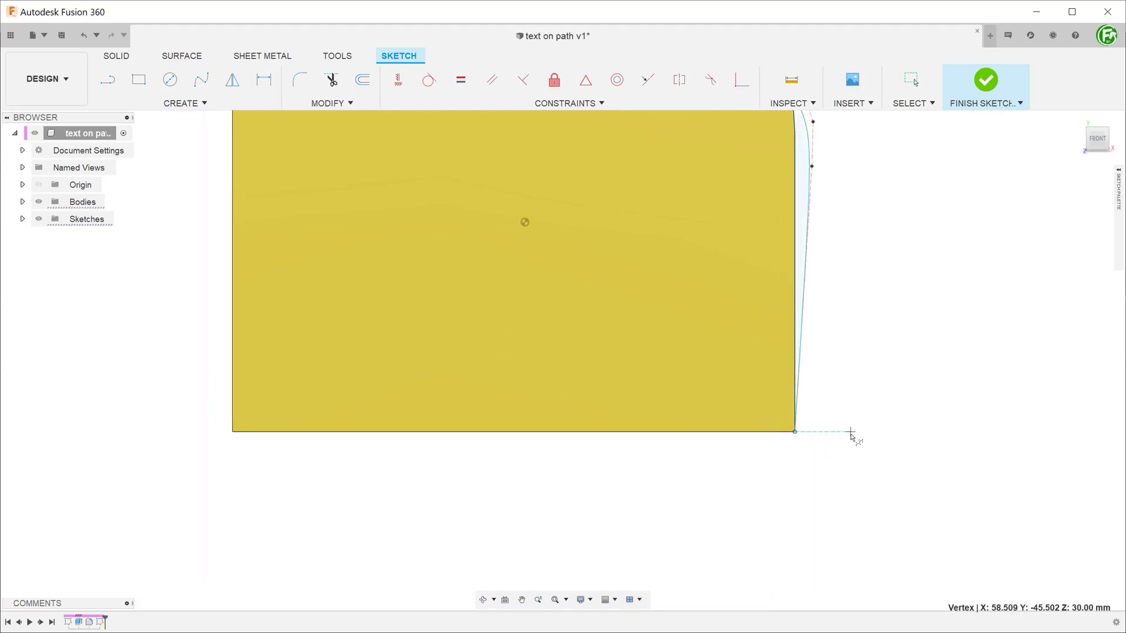
key("Escape")
key("F6")
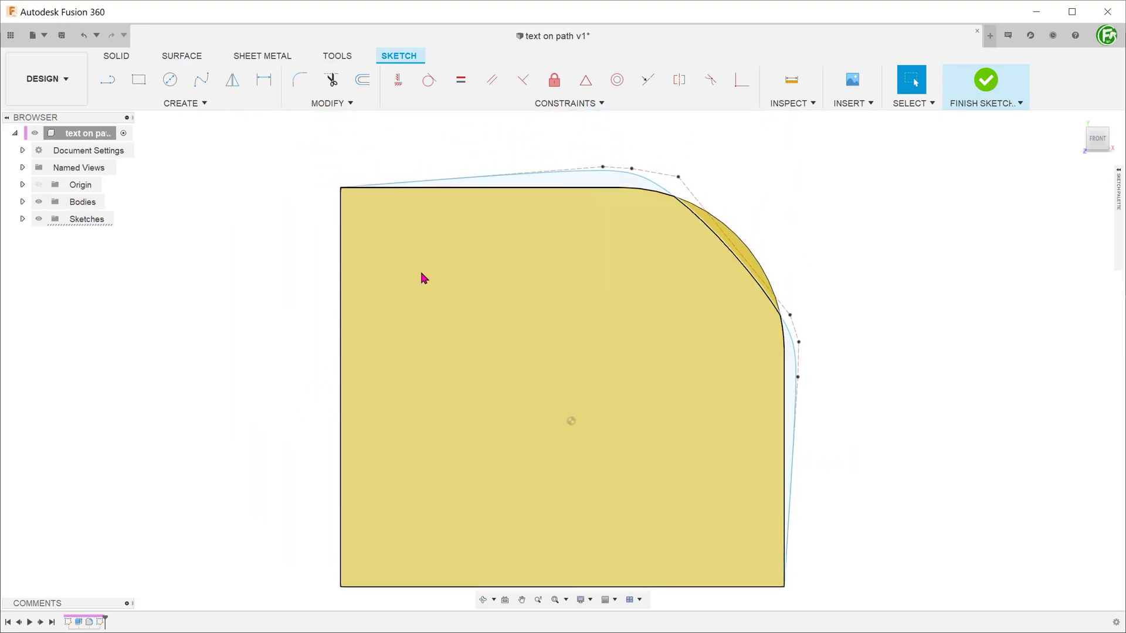
Apply a Collinear constraint to the spline's first three control polygon lines above the block's top edge
scroll(589, 179, "up", 2)
scroll(590, 179, "up", 4)
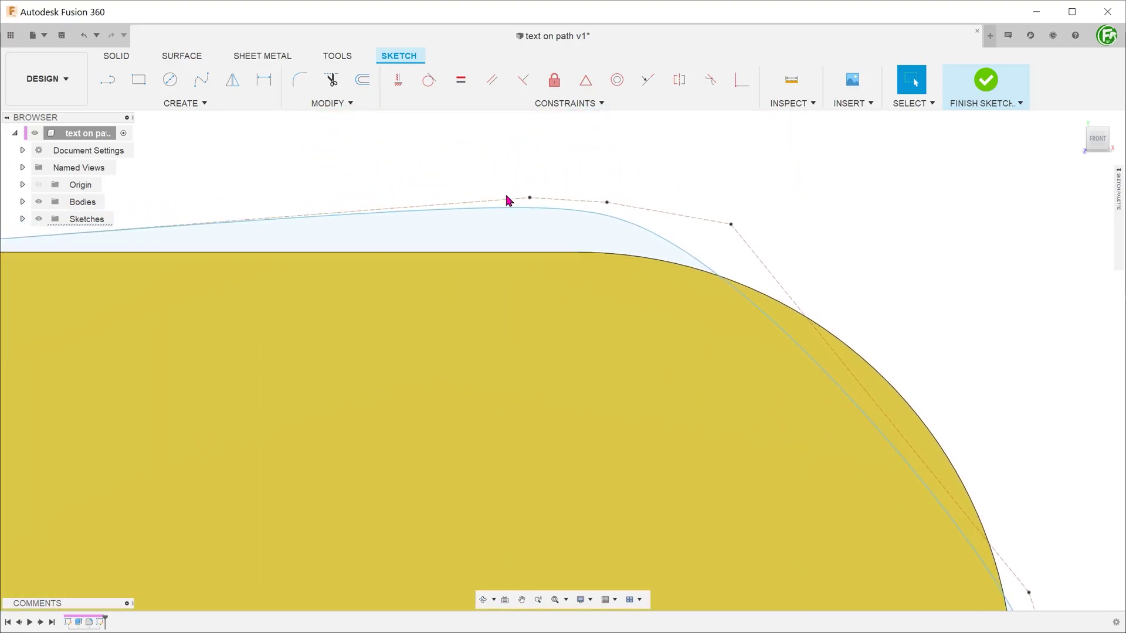
left_click(507, 200)
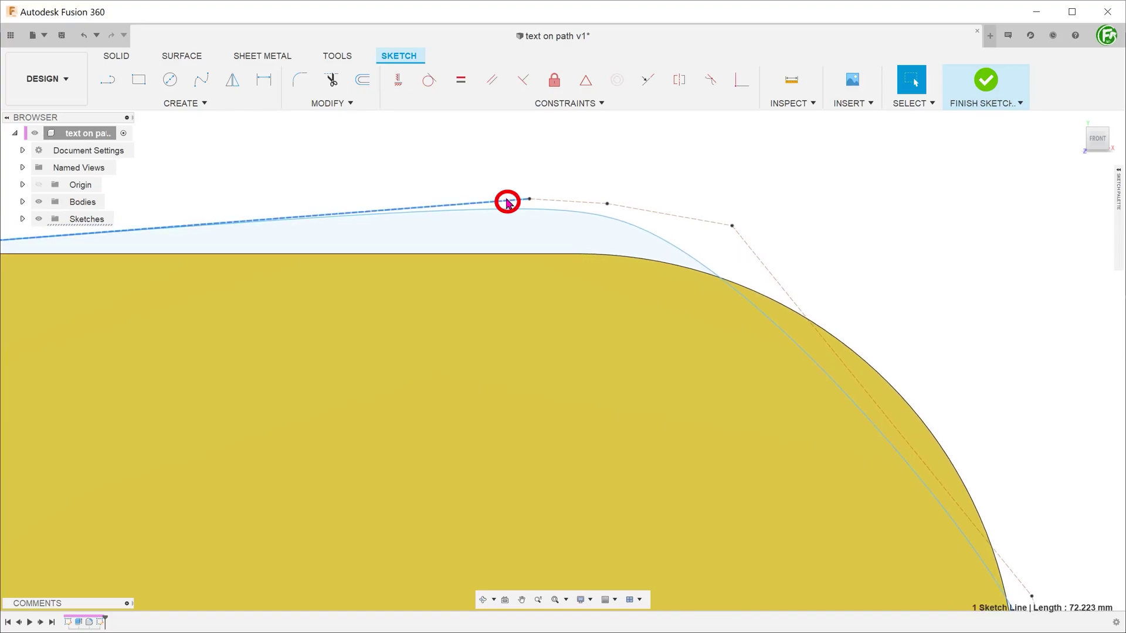
left_click(556, 200, "shift")
left_click(655, 216, "shift")
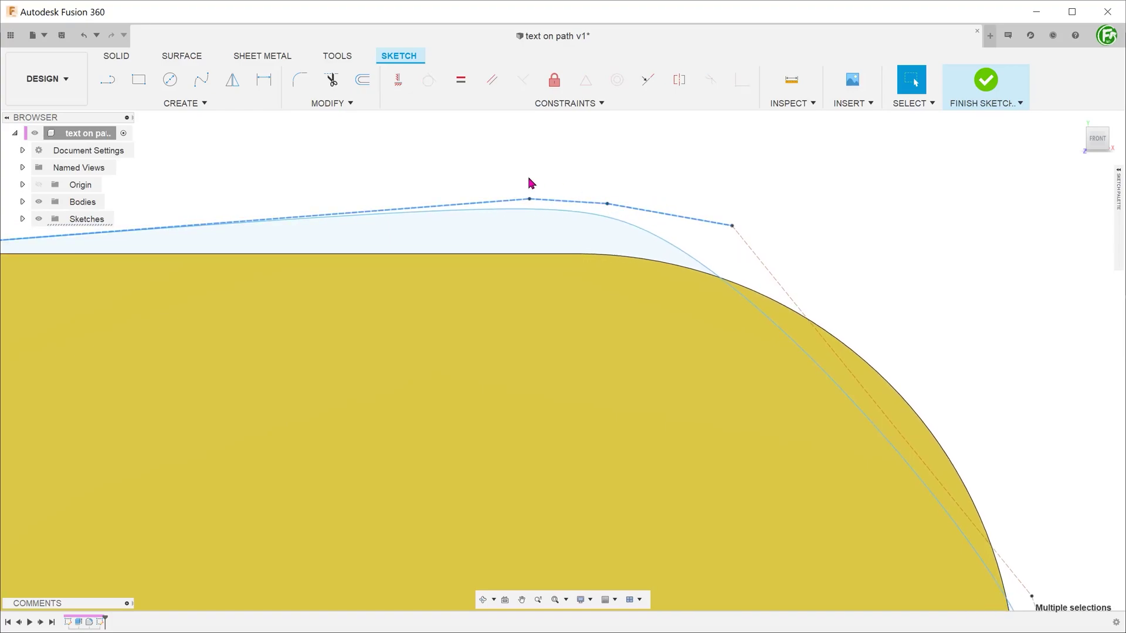
left_click(536, 105)
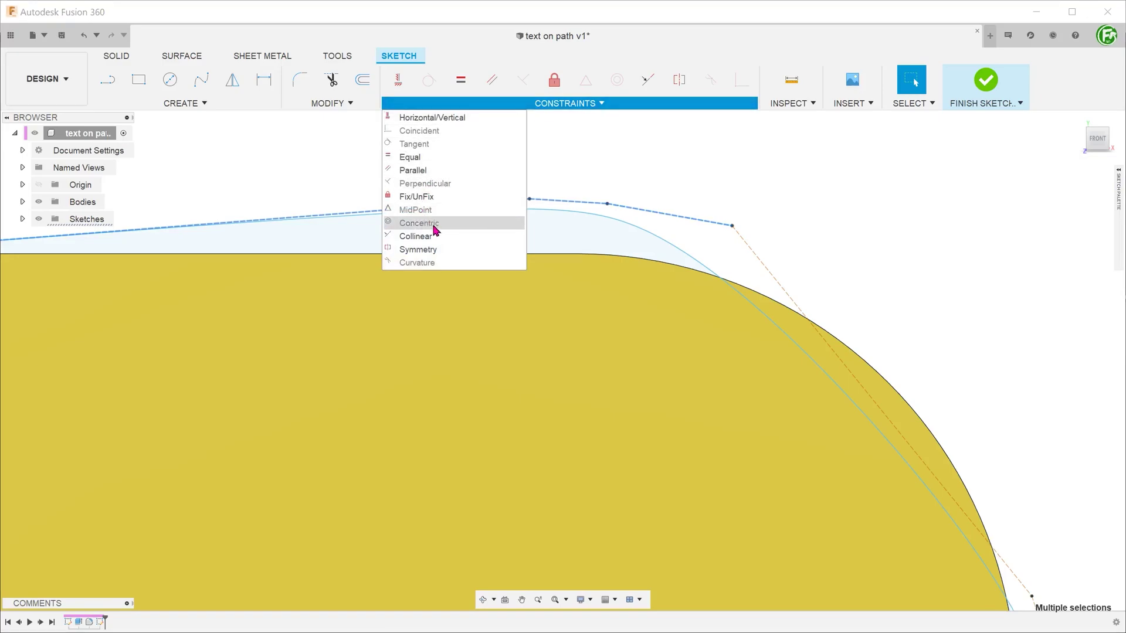
left_click(454, 237)
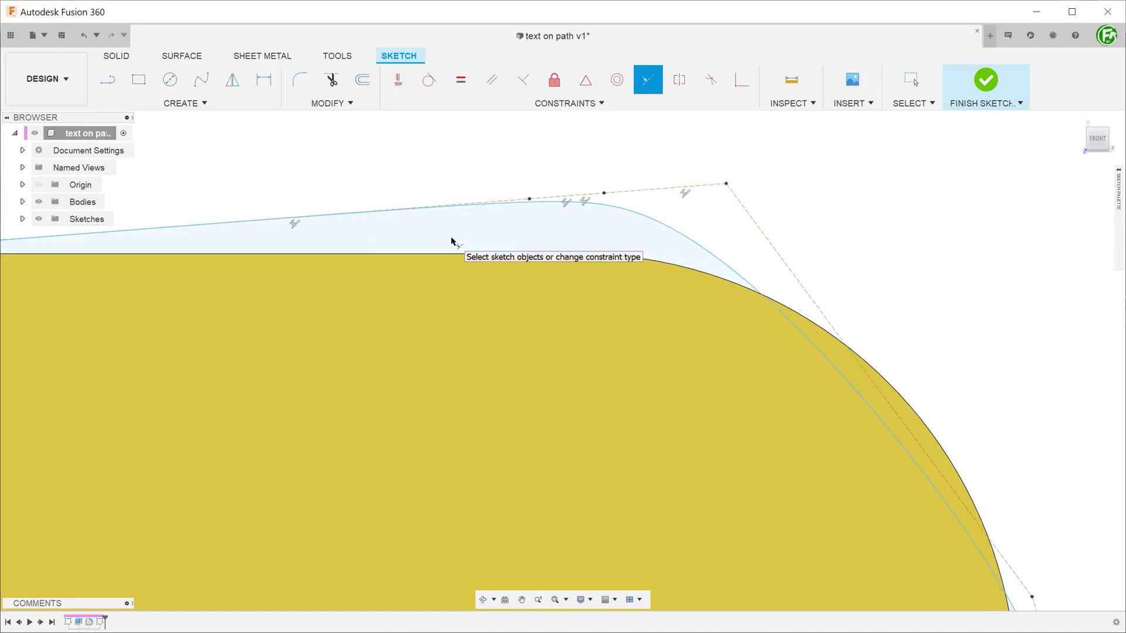
key("Escape")
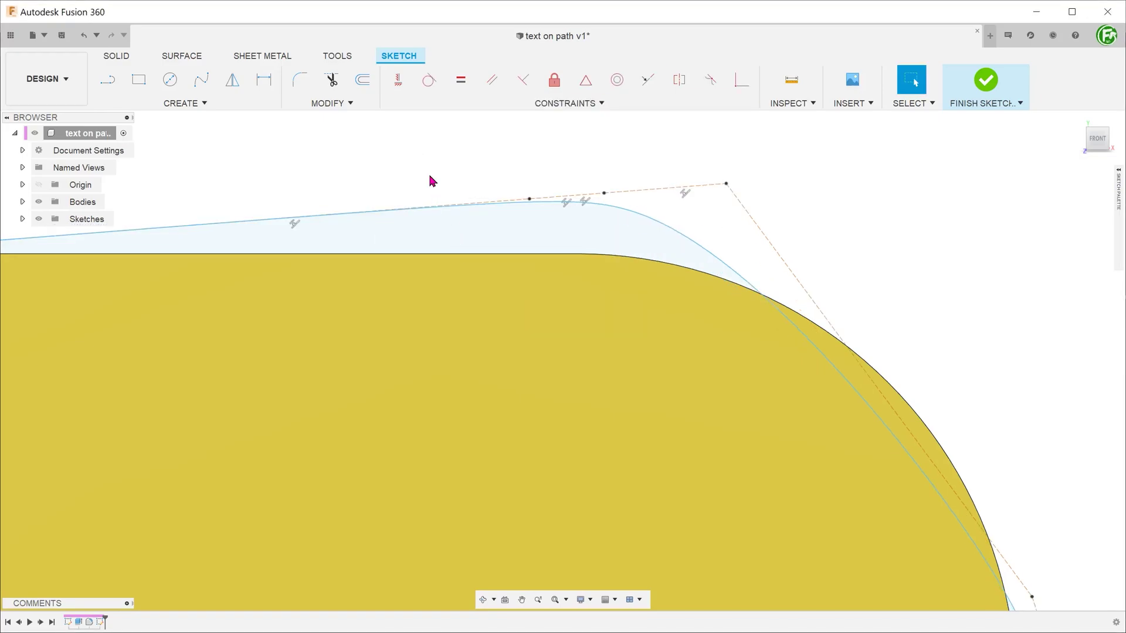
Apply a Collinear constraint to the spline's last three control polygon lines beside the block's right edge
scroll(440, 185, "down", 5)
scroll(718, 424, "up", 5)
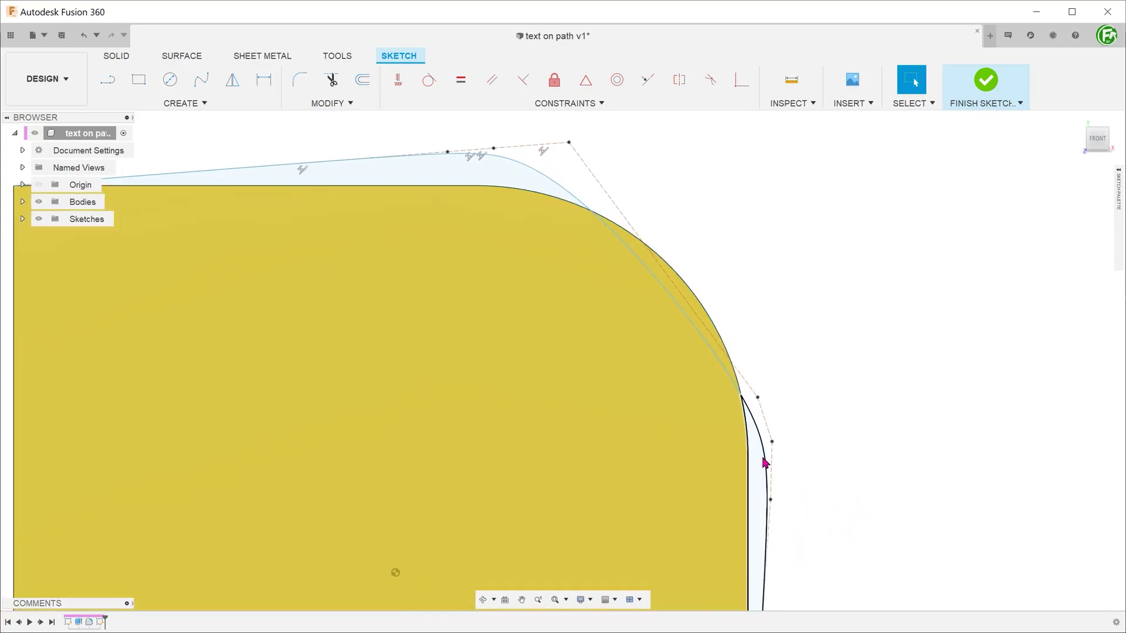
scroll(772, 384, "up", 1)
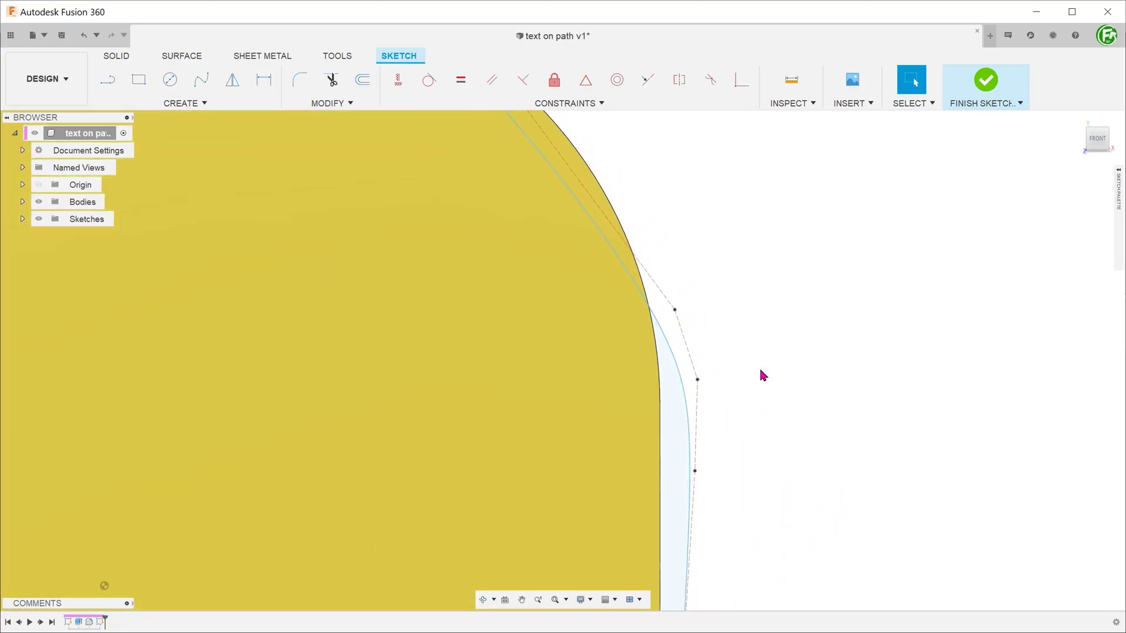
left_click(692, 363)
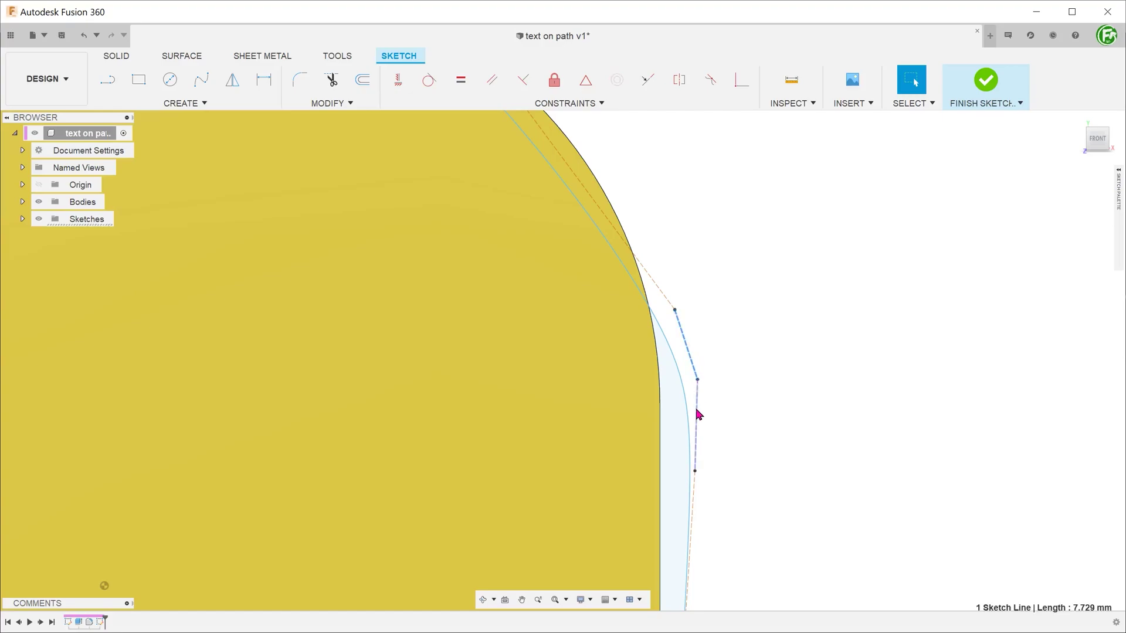
left_click(698, 417, "shift")
left_click(696, 487, "shift")
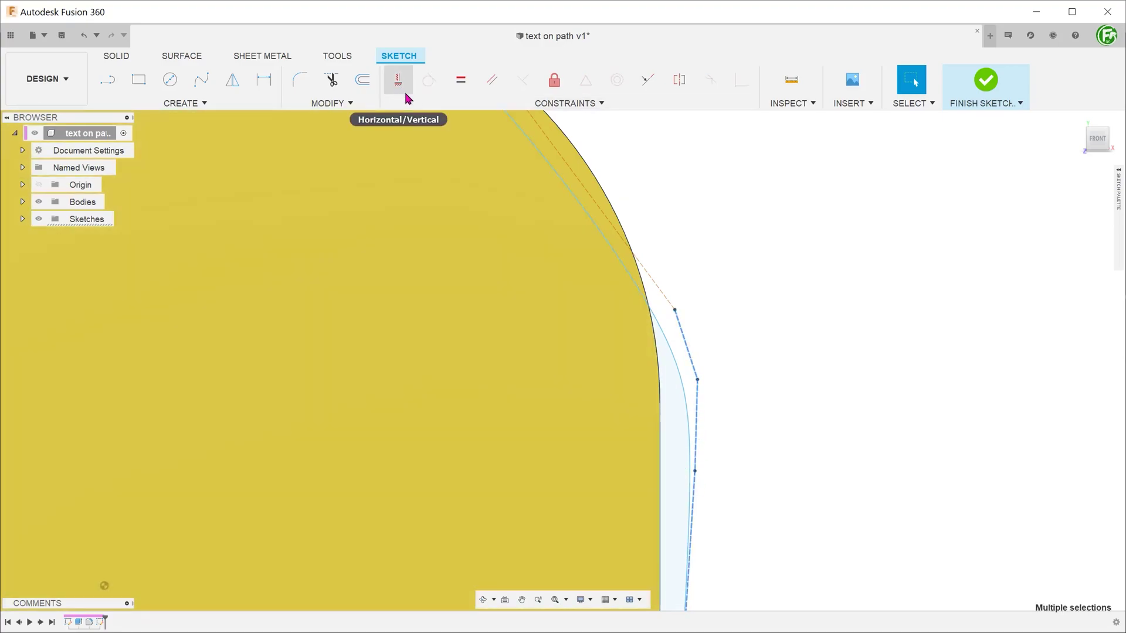
left_click(416, 105)
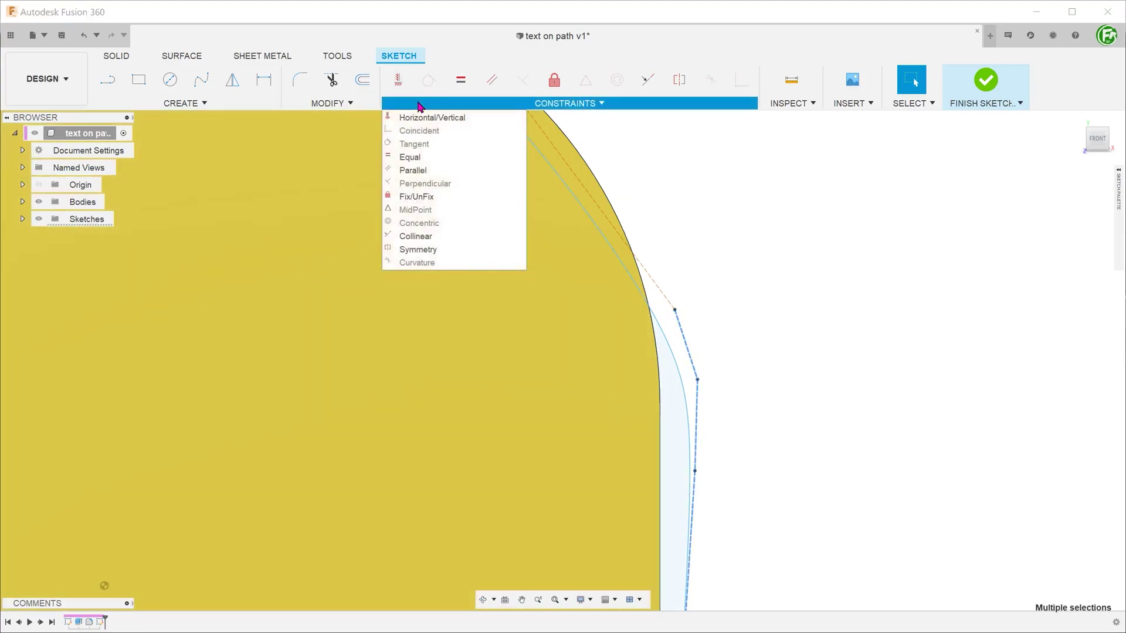
left_click(460, 237)
key("F6")
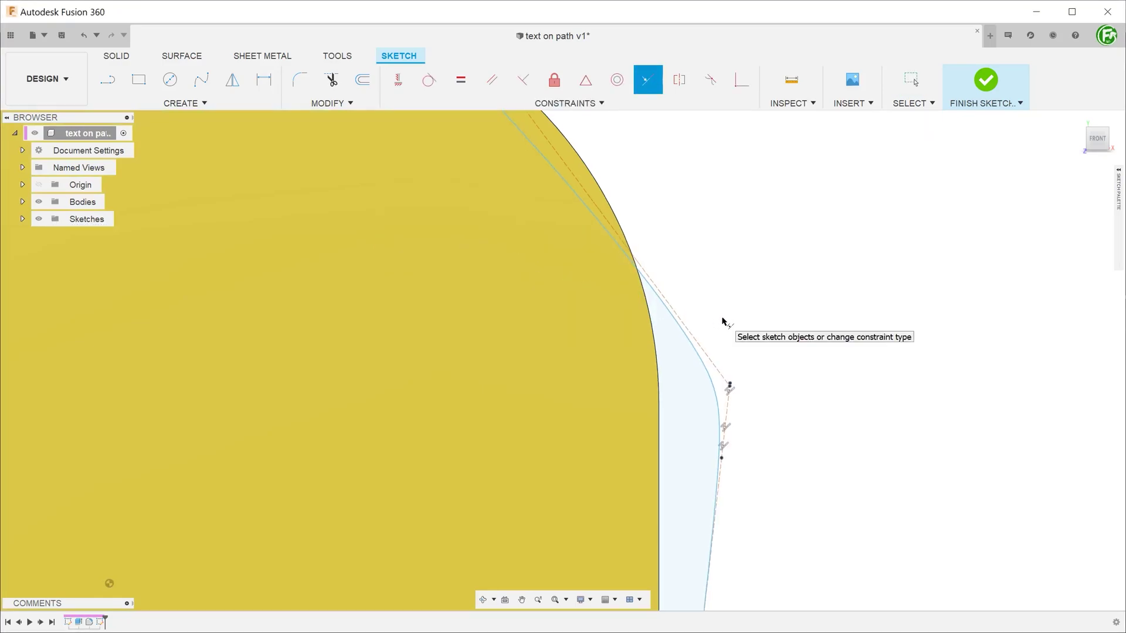
key("Escape")
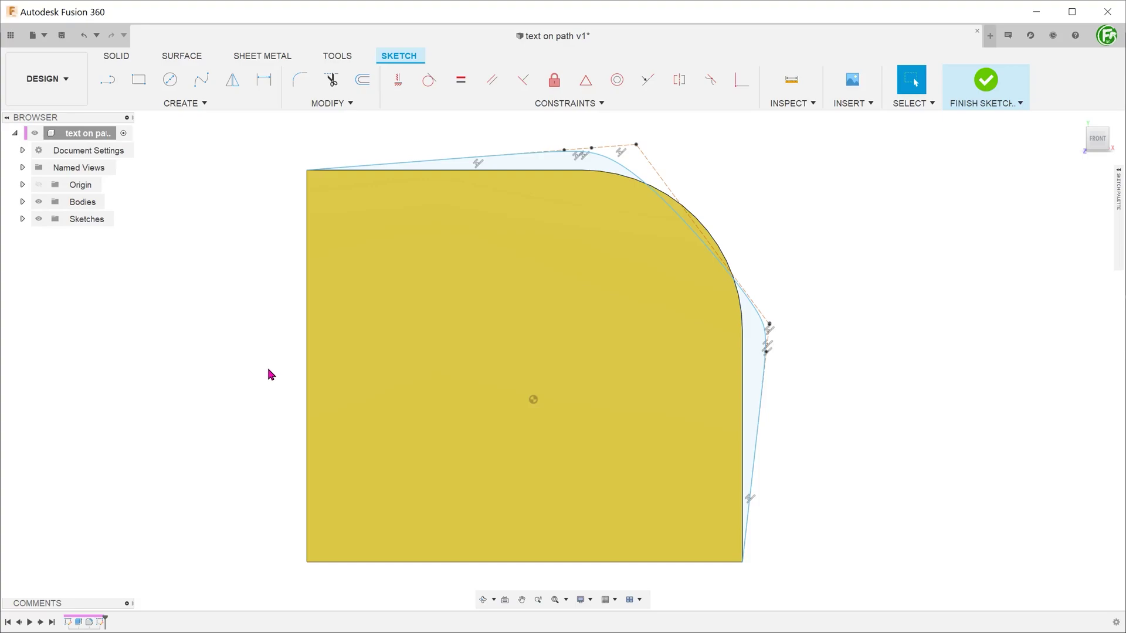
Apply Horizontal/Vertical constraints to a control polygon line above the block's top edge and to one beside its right edge
scroll(510, 188, "up", 5)
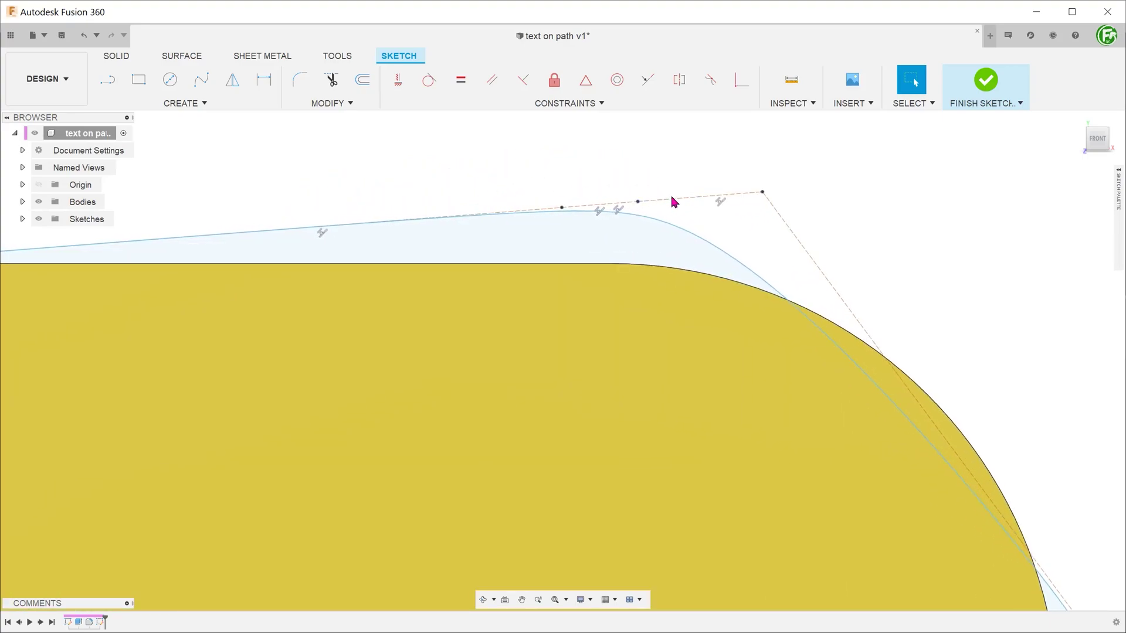
right_click(675, 198)
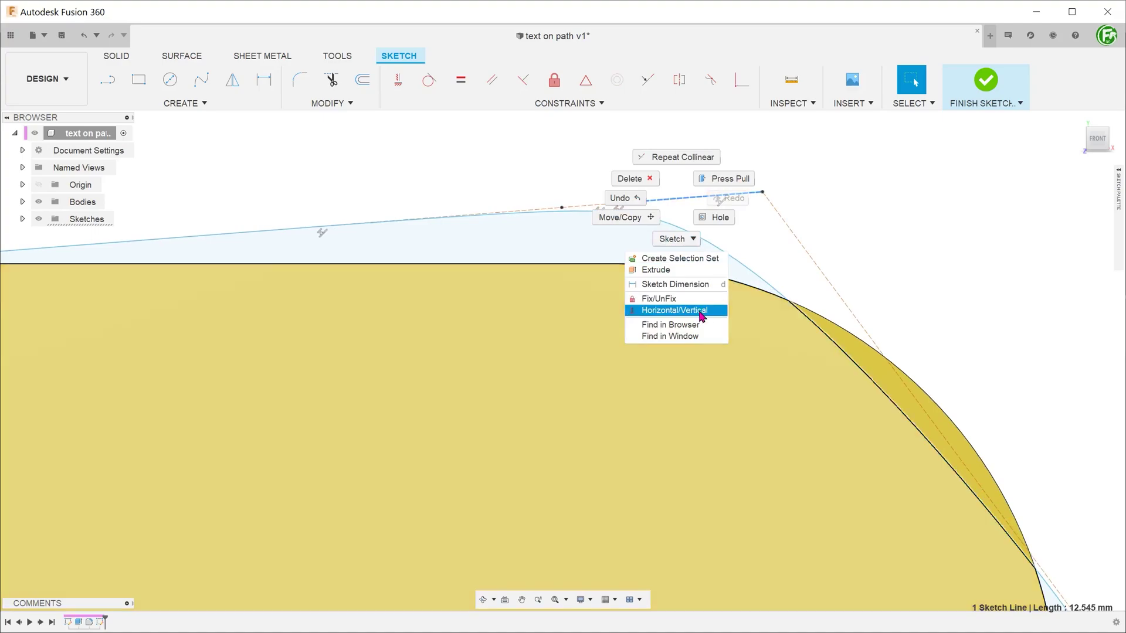
left_click(701, 313)
scroll(710, 337, "down", 3)
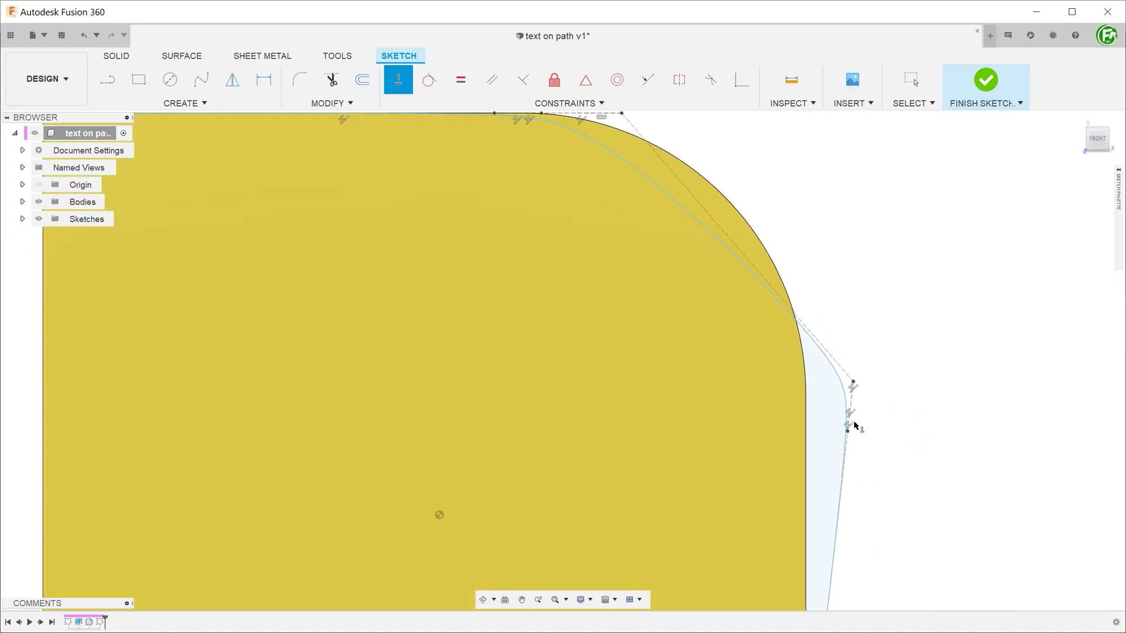
scroll(855, 425, "up", 5)
right_click(849, 379)
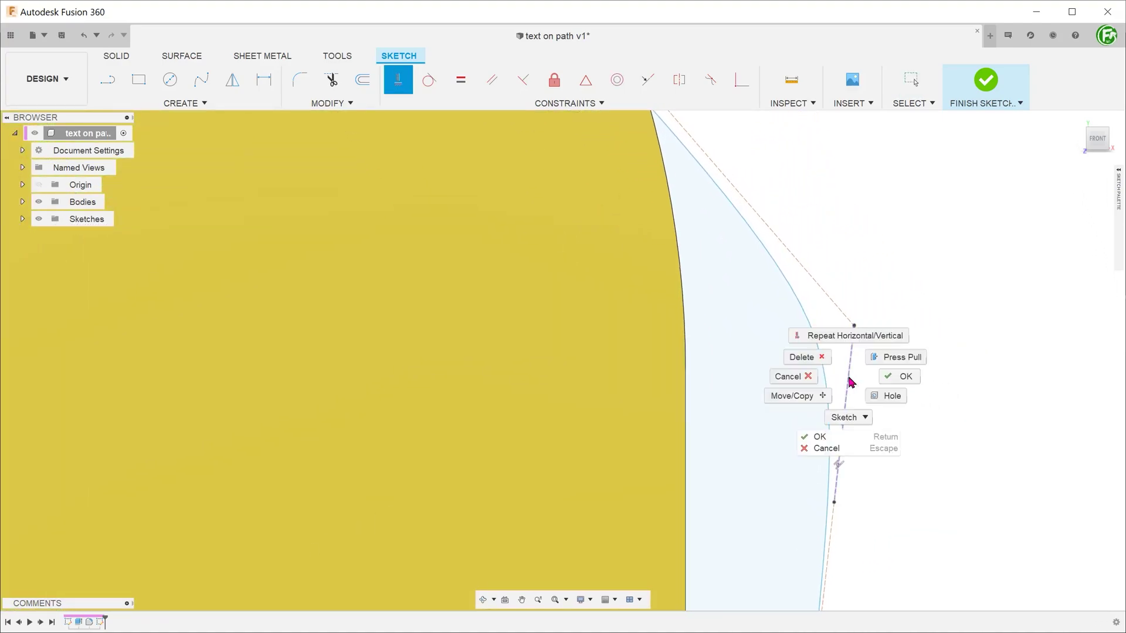
left_click(855, 335)
left_click(852, 380)
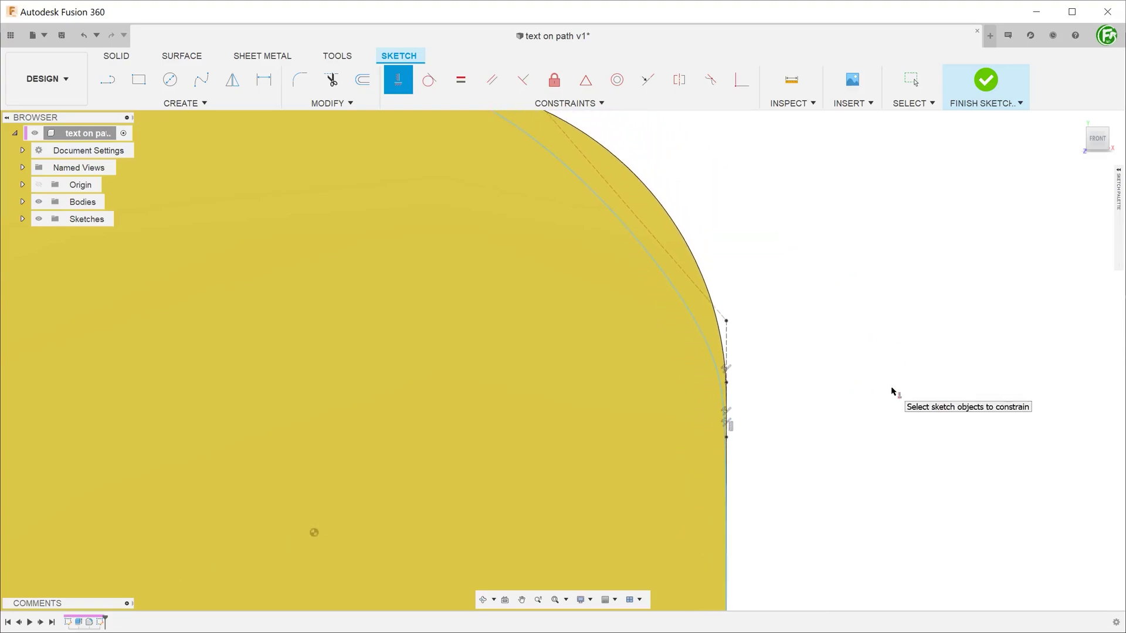
key("F6")
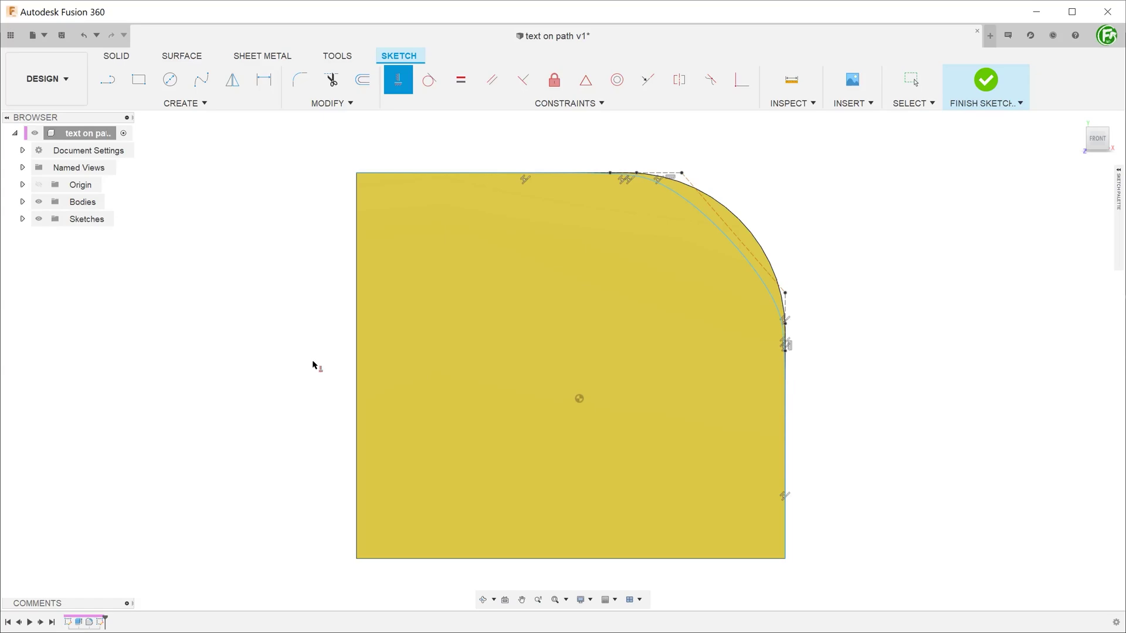
key("Escape")
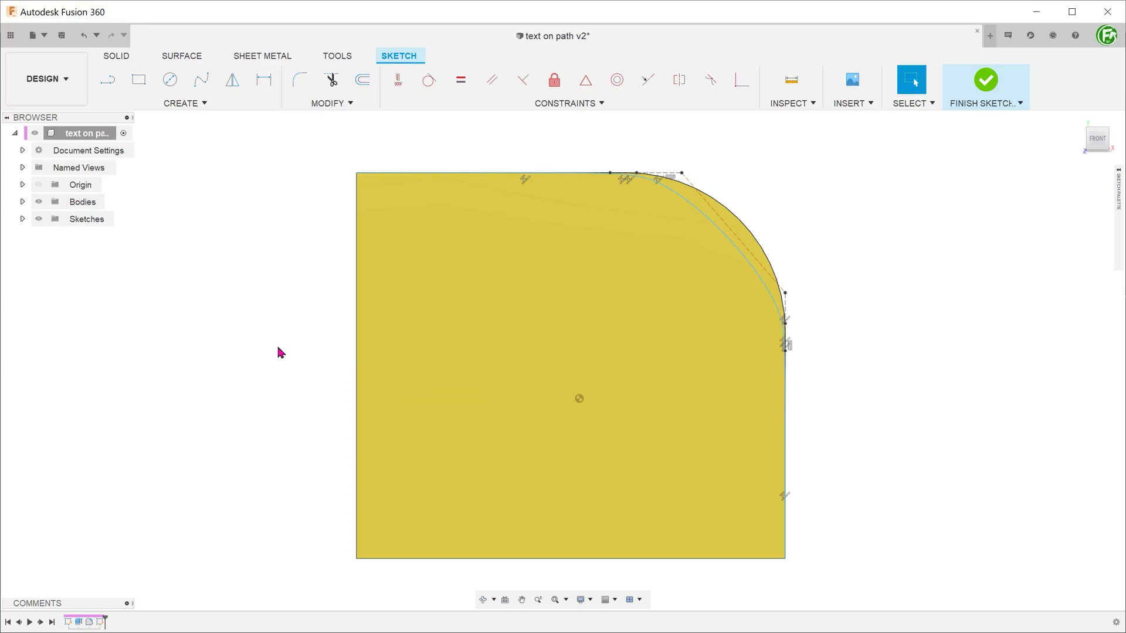
Dimension the angle between the spline's diagonal control polygon line and its vertical control line as 135 degrees
key("d")
scroll(657, 293, "up", 3)
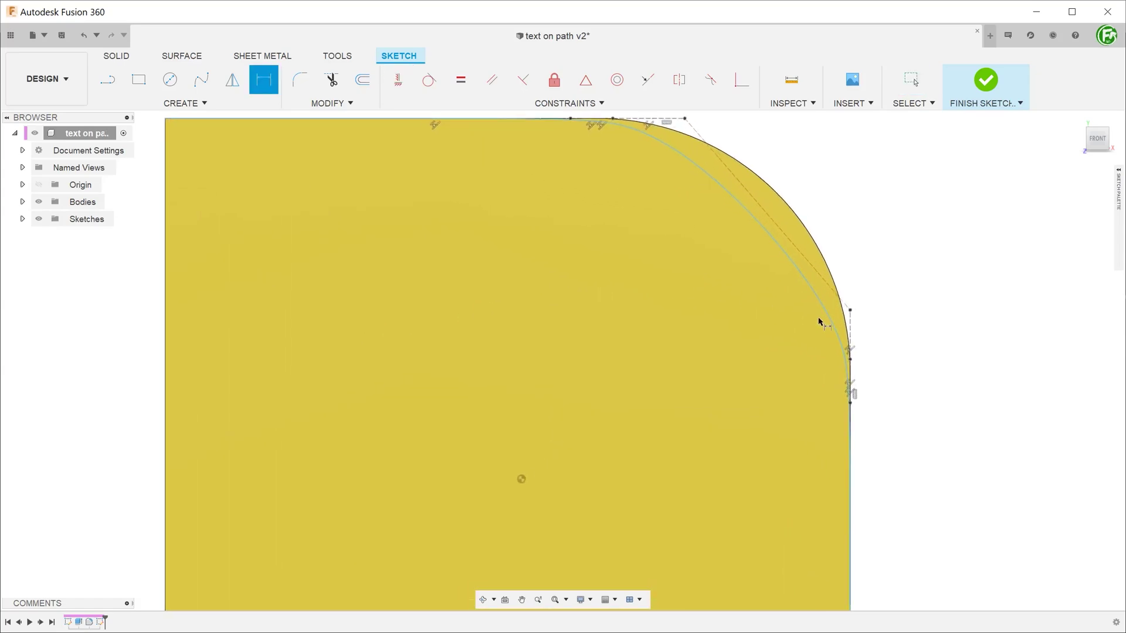
scroll(819, 322, "up", 2)
left_click(855, 251)
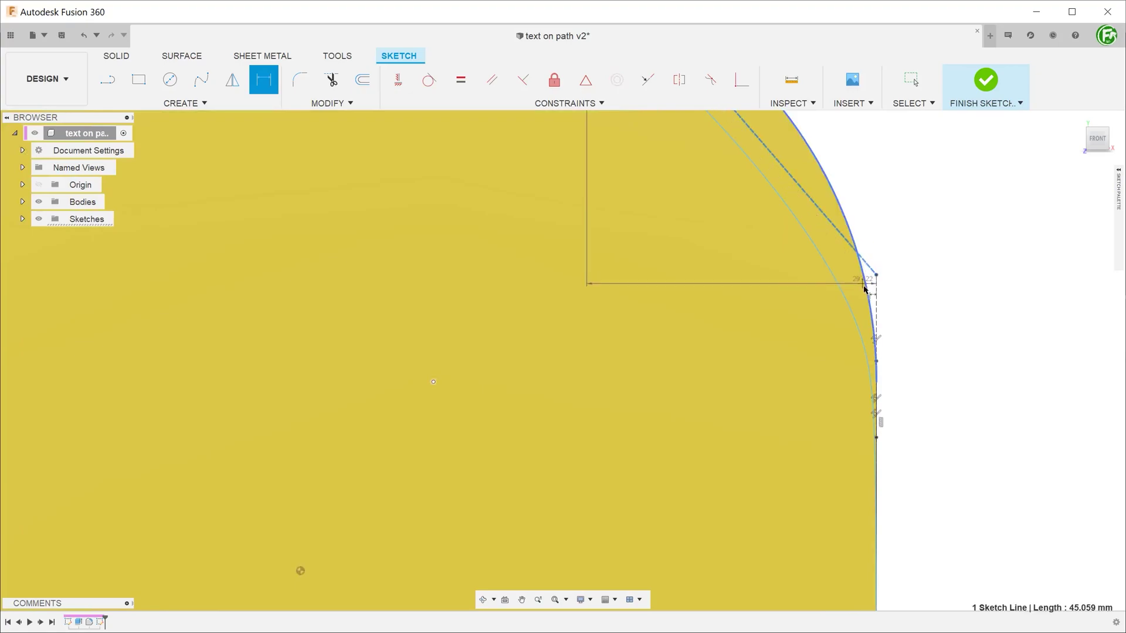
left_click(876, 303)
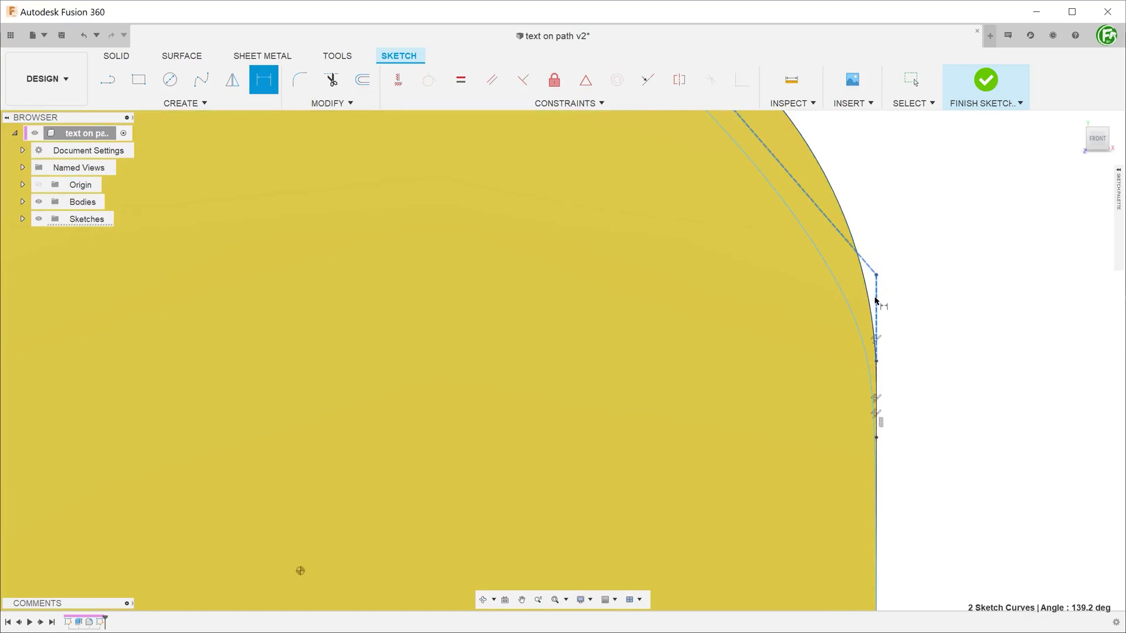
left_click(702, 313)
type("135")
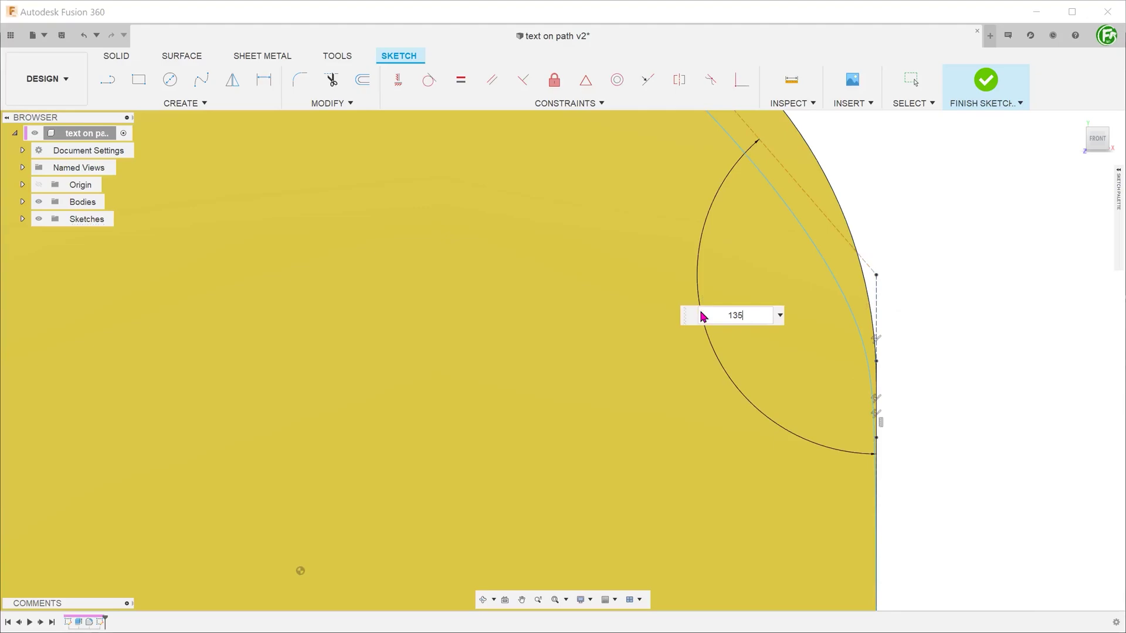
key("Return")
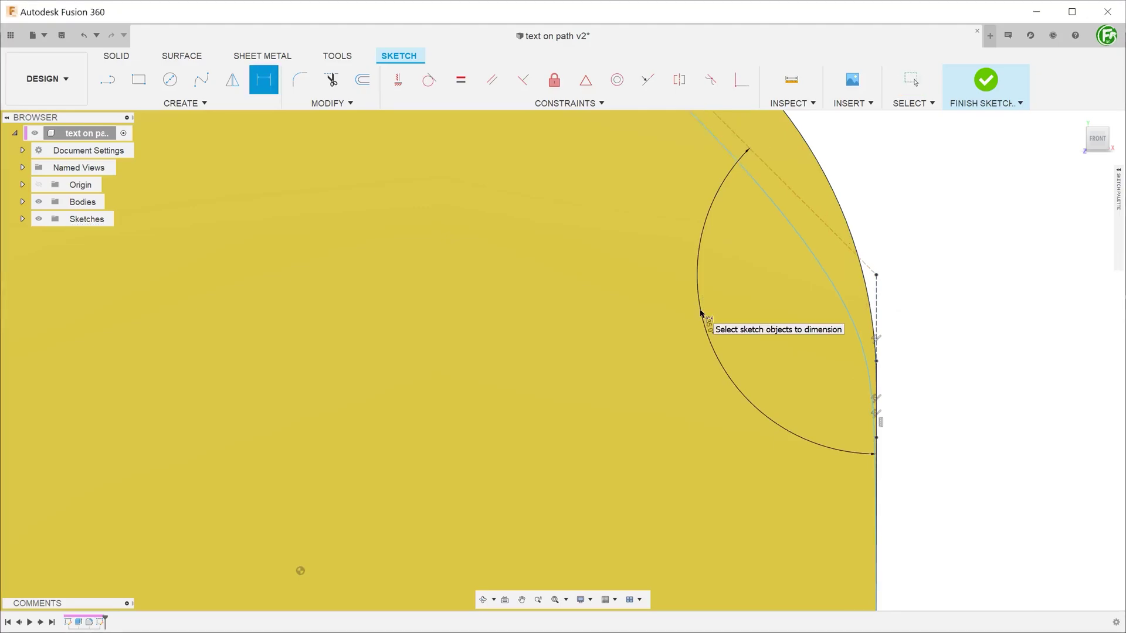
scroll(702, 312, "down", 5)
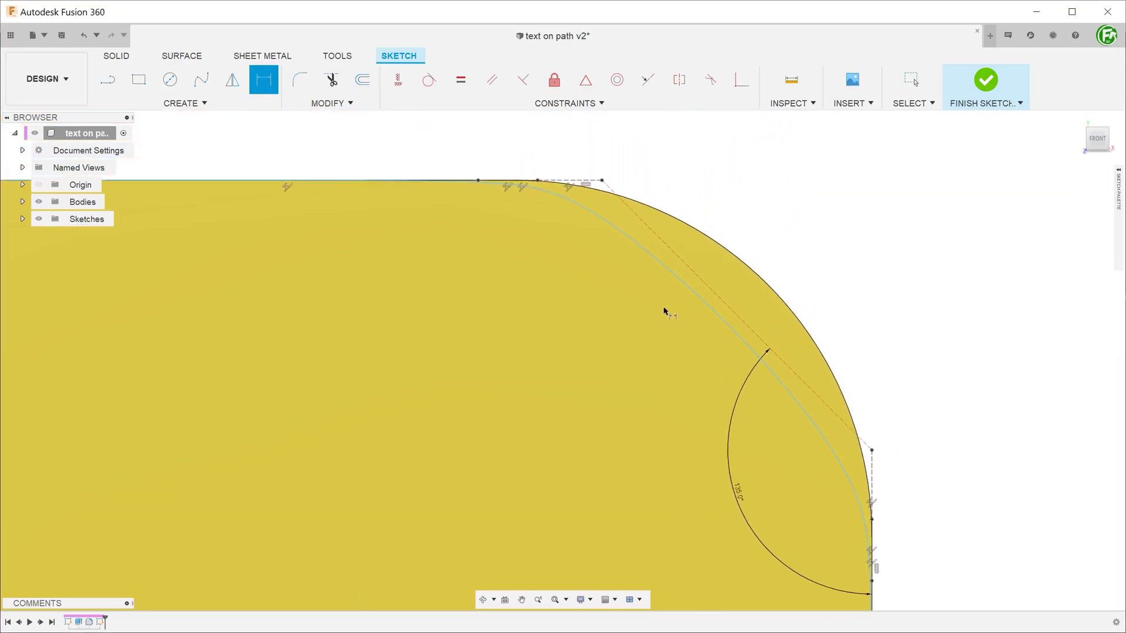
scroll(573, 267, "up", 3)
key("Escape")
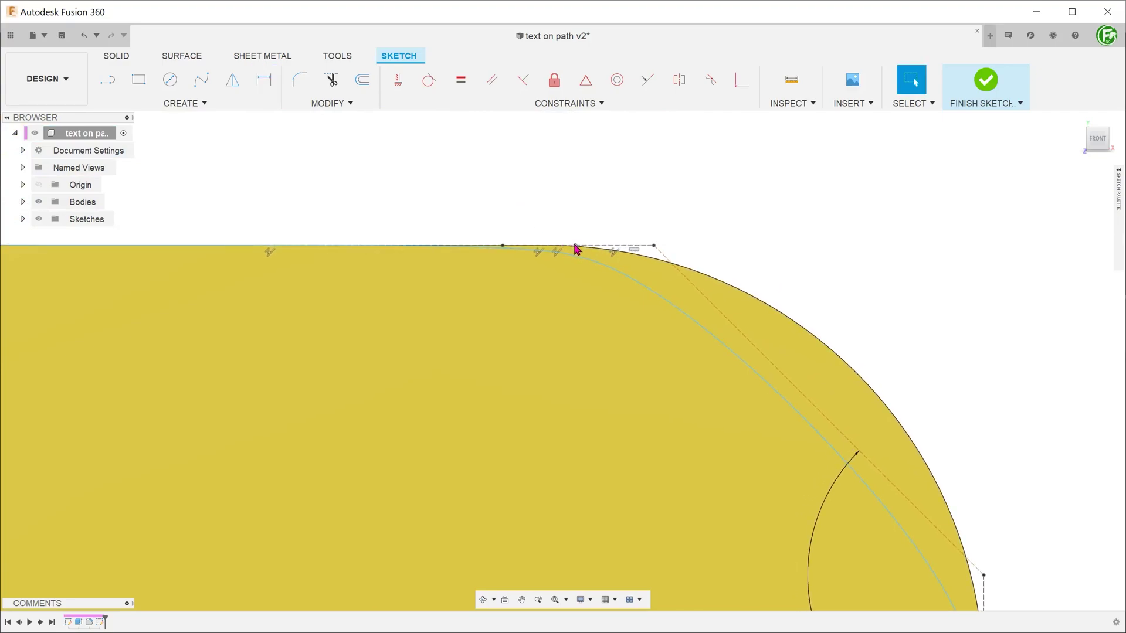
Move the diagonal control polygon line outward to about 33 mm long and slide the two top-edge control points toward the rounded corner
mouse_move(575, 247)
left_mouse_down()
mouse_move(703, 262)
mouse_move(758, 238)
left_mouse_up()
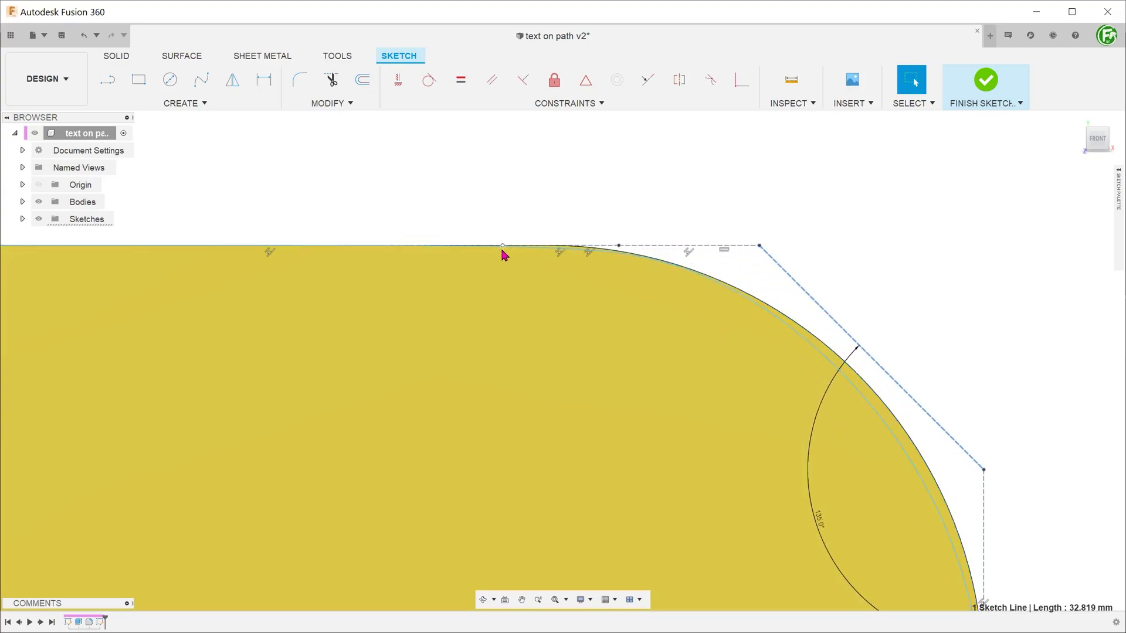
left_click_drag(503, 246, 522, 245)
left_click_drag(619, 246, 624, 246, "ctrl")
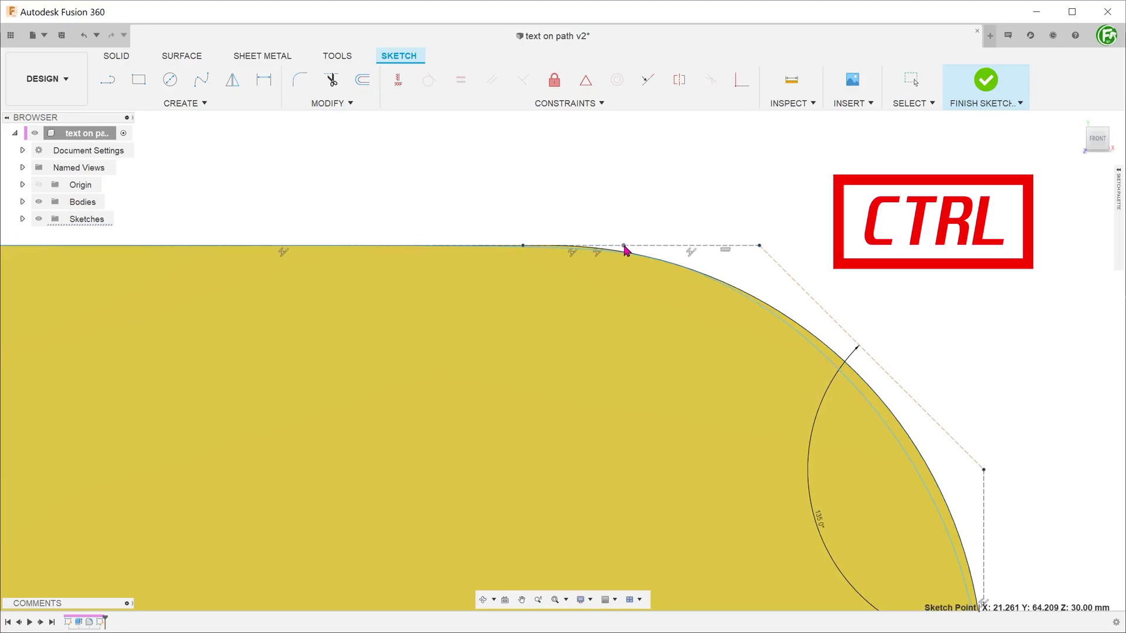
Slide the two right-edge control points upward to match the rounded corner, and nudge the diagonal control line outward to about 32 mm long
scroll(655, 310, "down", 2)
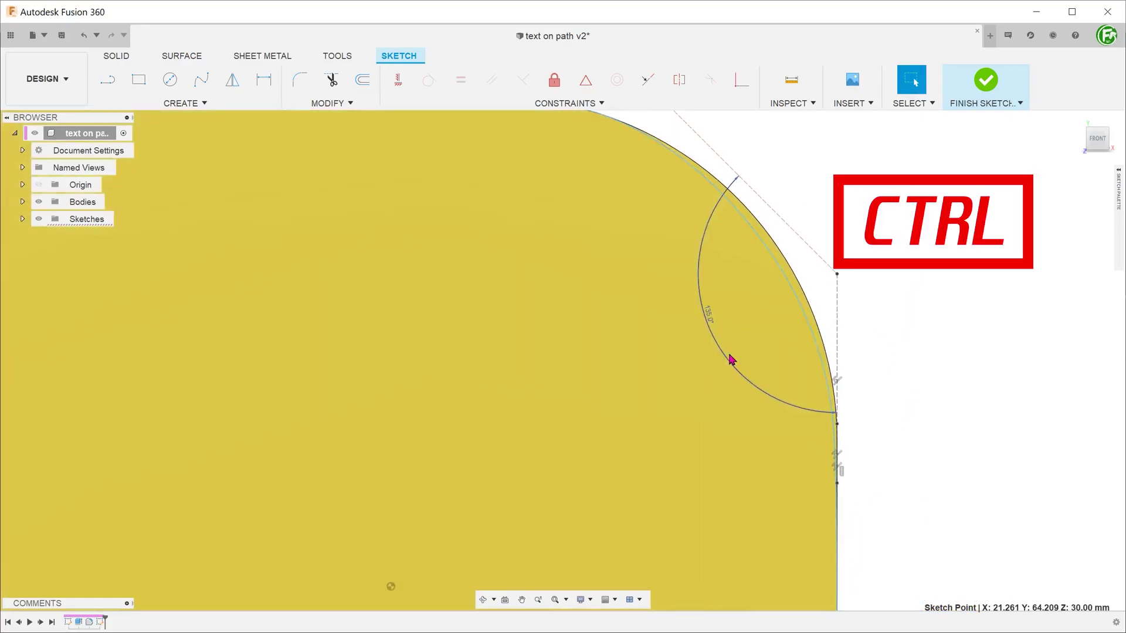
scroll(729, 357, "up", 1)
middle_click_drag(794, 366, 775, 359)
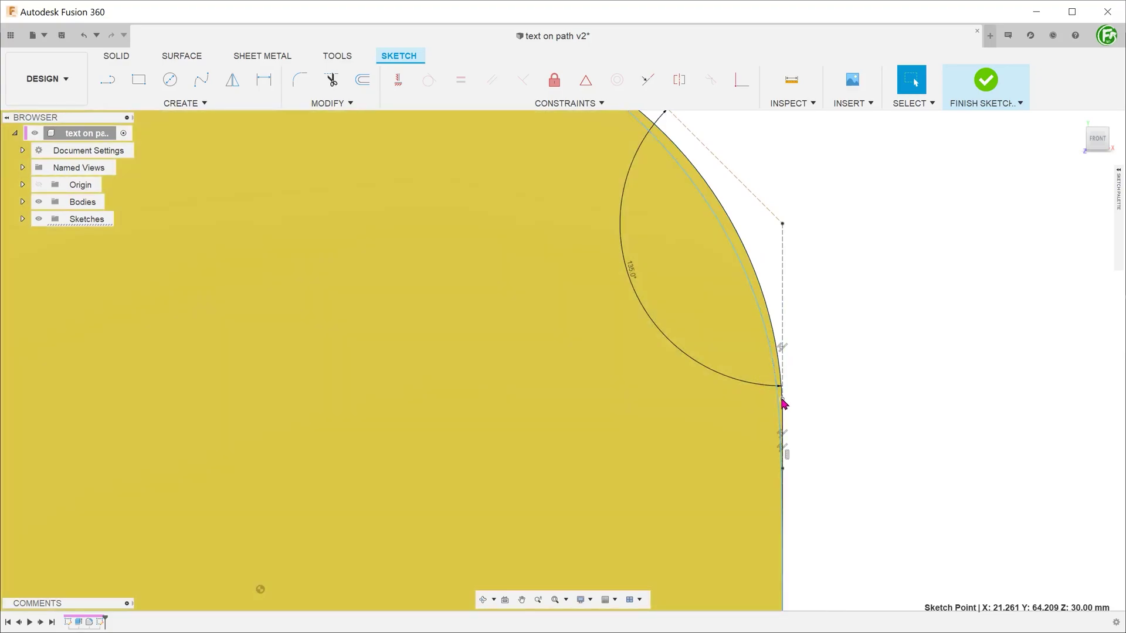
left_click_drag(784, 404, 784, 350)
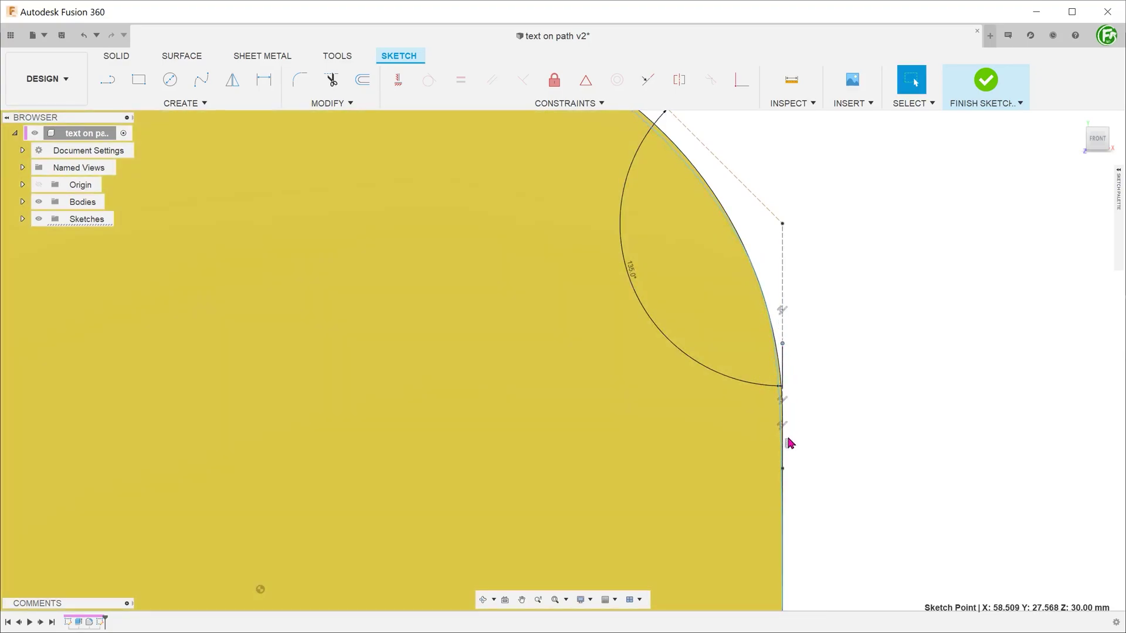
left_click_drag(786, 472, 784, 422)
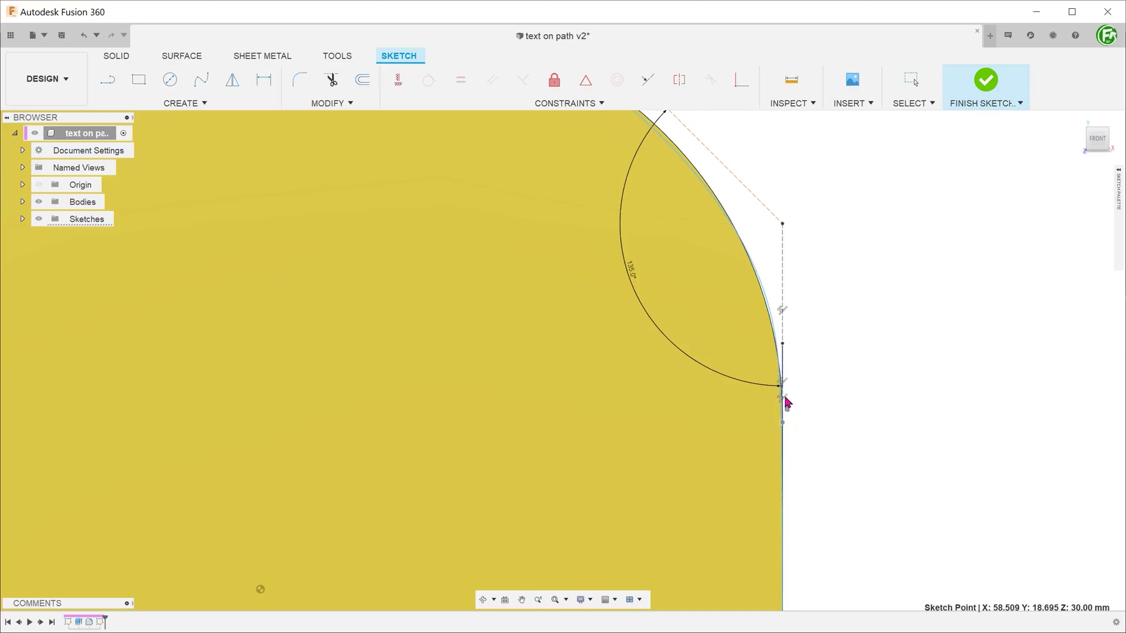
mouse_move(784, 350)
left_mouse_down()
mouse_move(784, 334)
mouse_move(784, 353)
left_mouse_up()
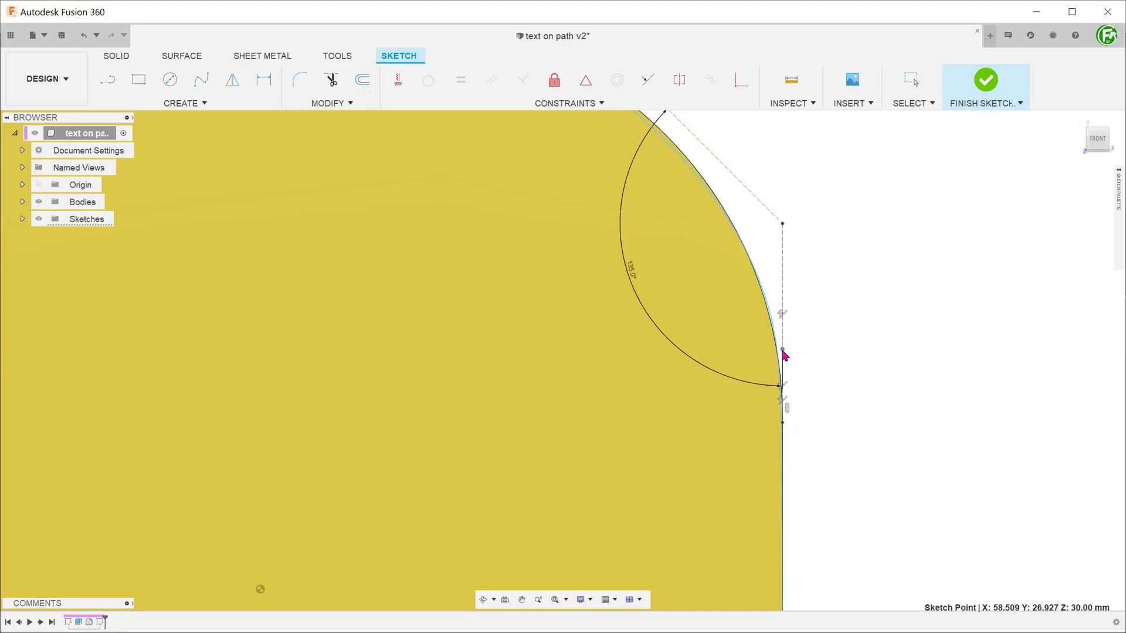
left_click_drag(784, 422, 783, 434)
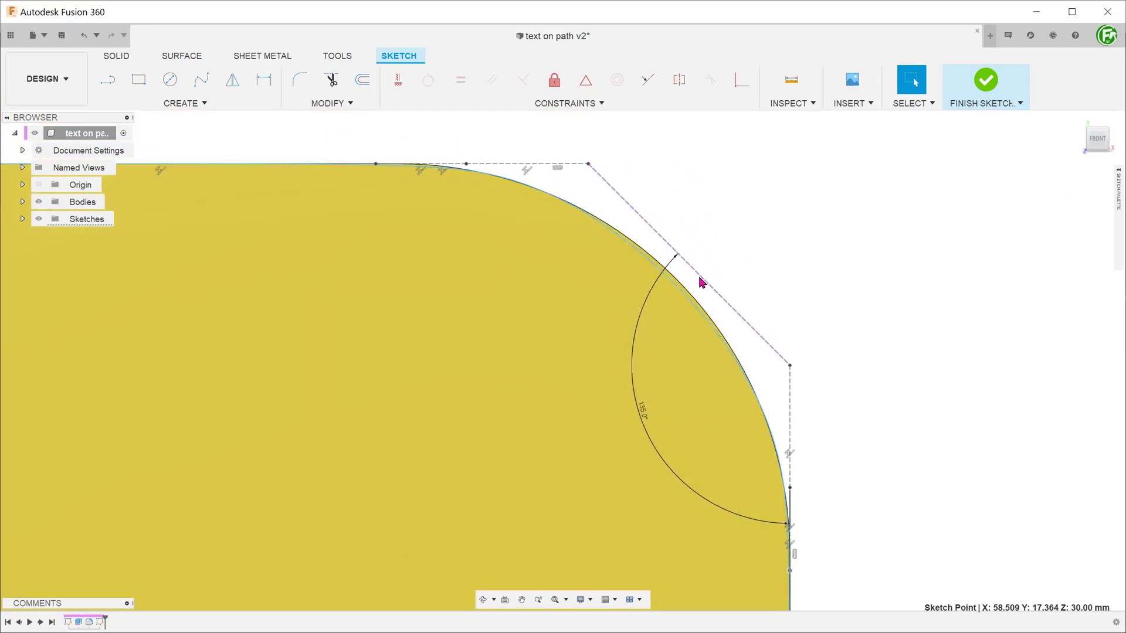
left_click_drag(699, 278, 705, 281)
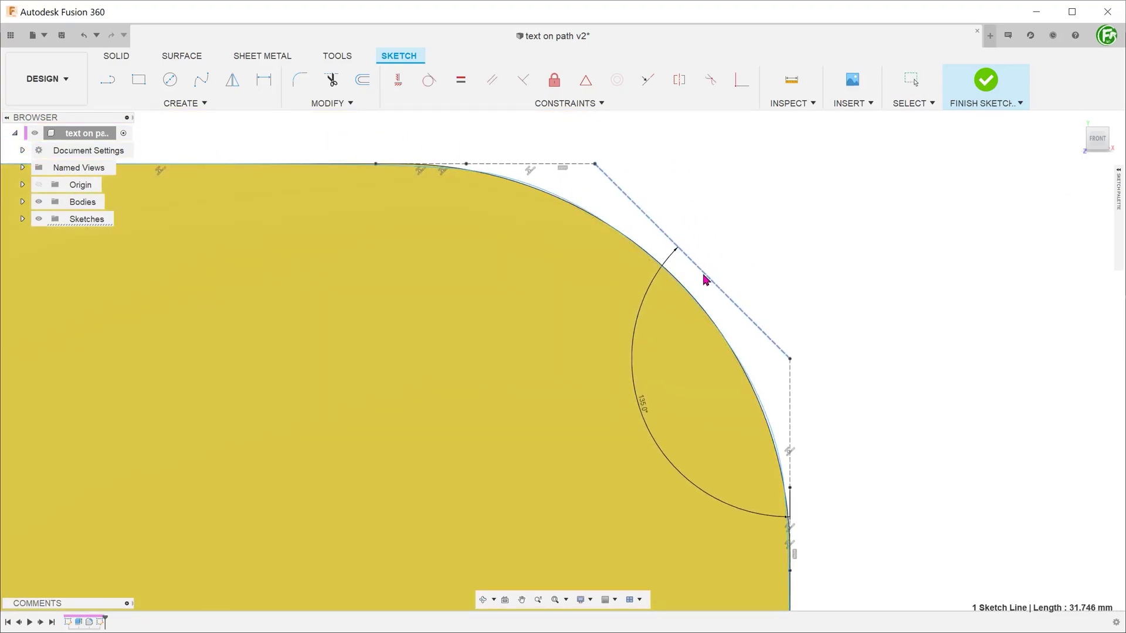
key("Escape")
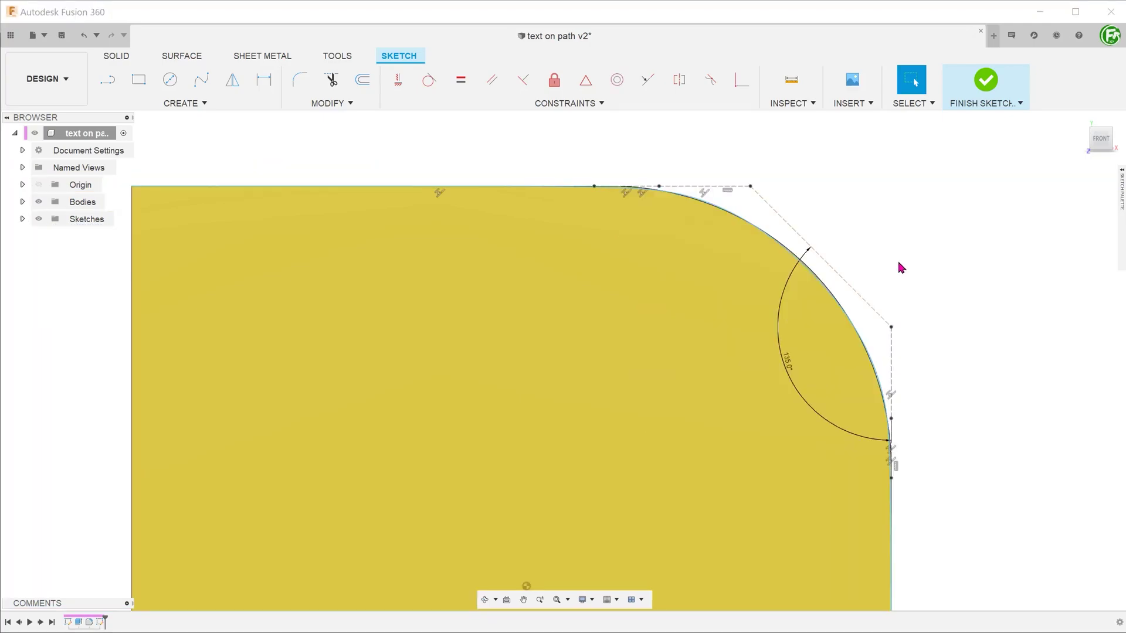
Examine the control point spline's curvature comb around the rounded corner and cancel the curvature display
key("F6")
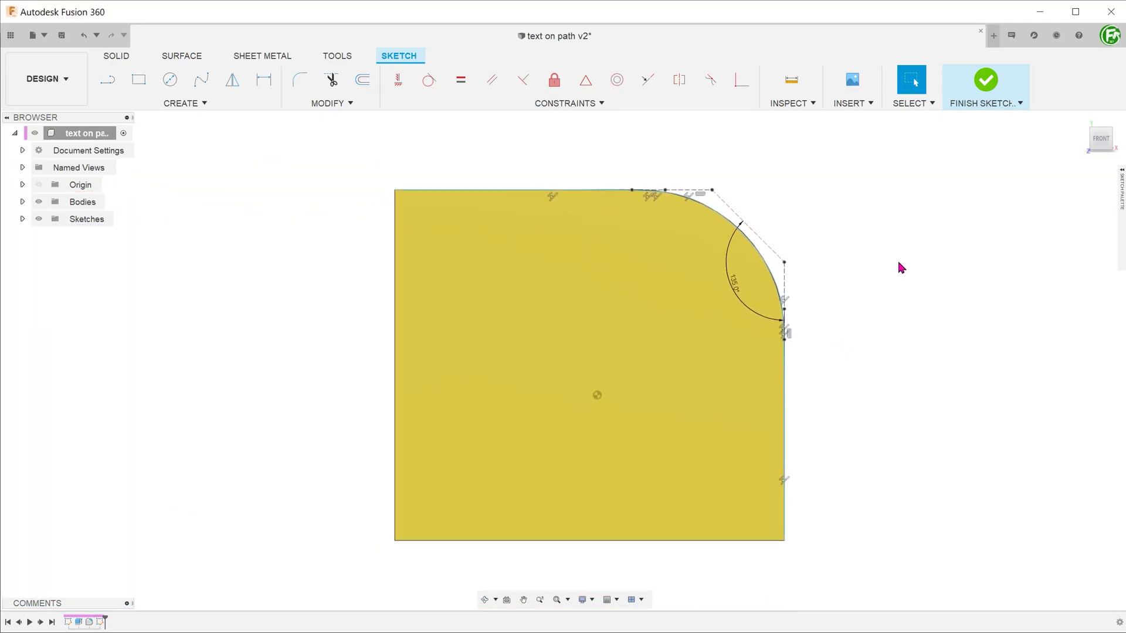
left_click(792, 251)
right_click(786, 245)
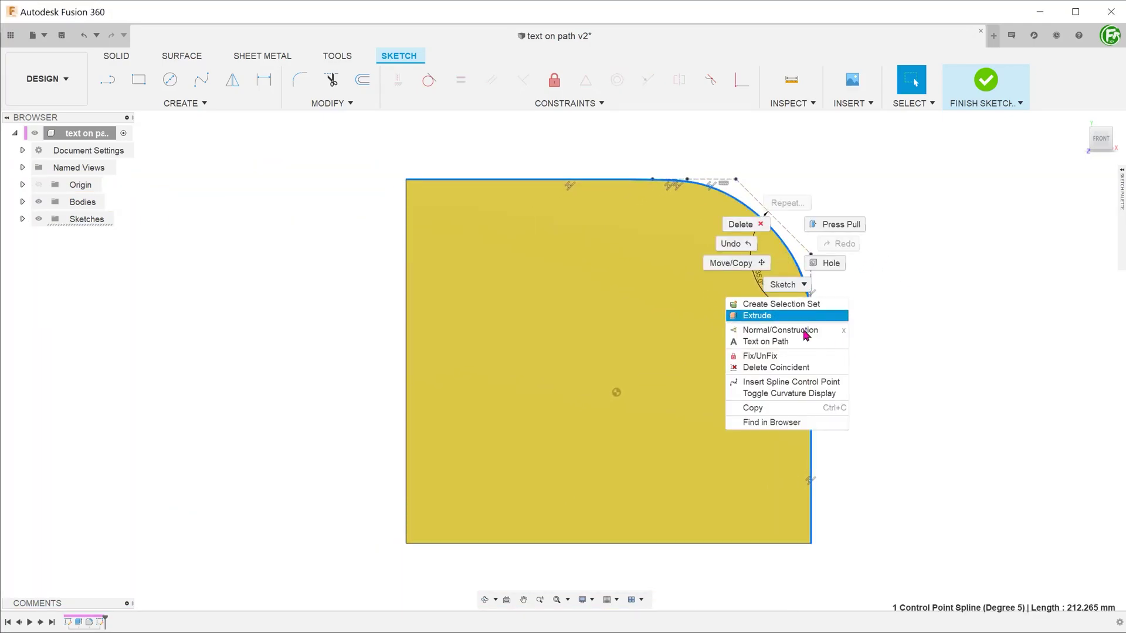
left_click(841, 398)
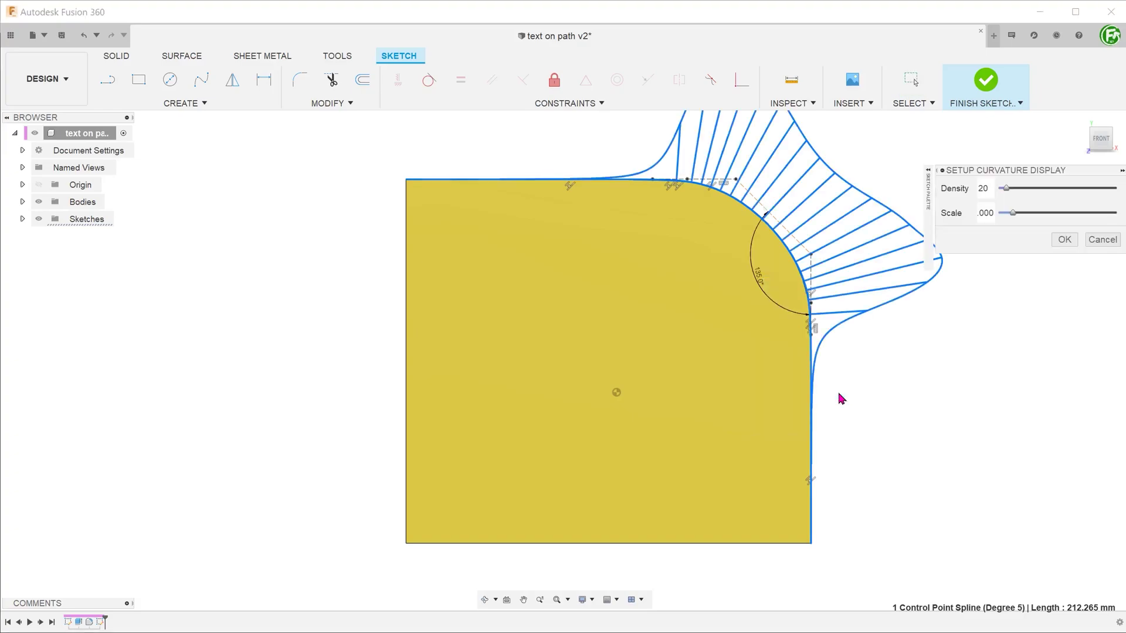
key("F6")
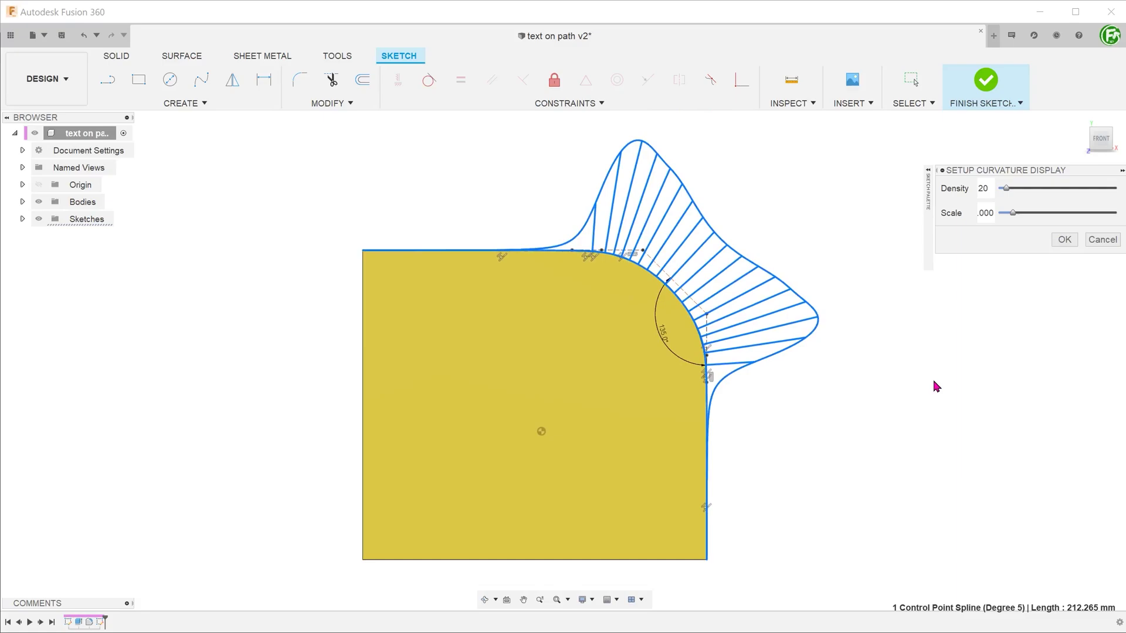
left_click(1100, 240)
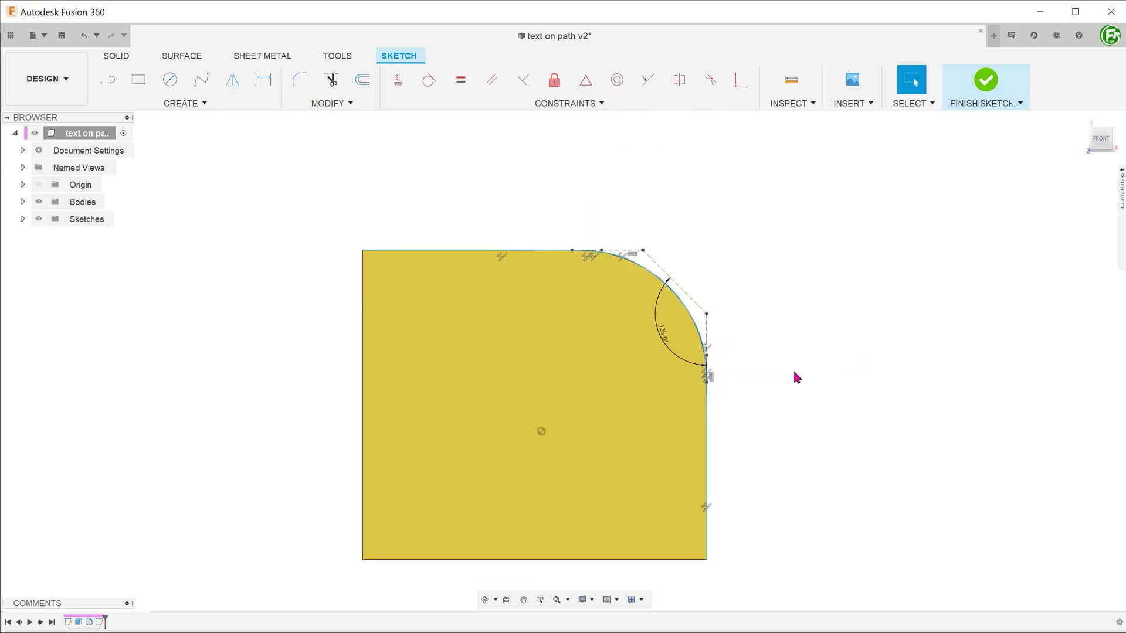
Offset the control point spline 17 mm inward into the block's face
left_click(364, 82)
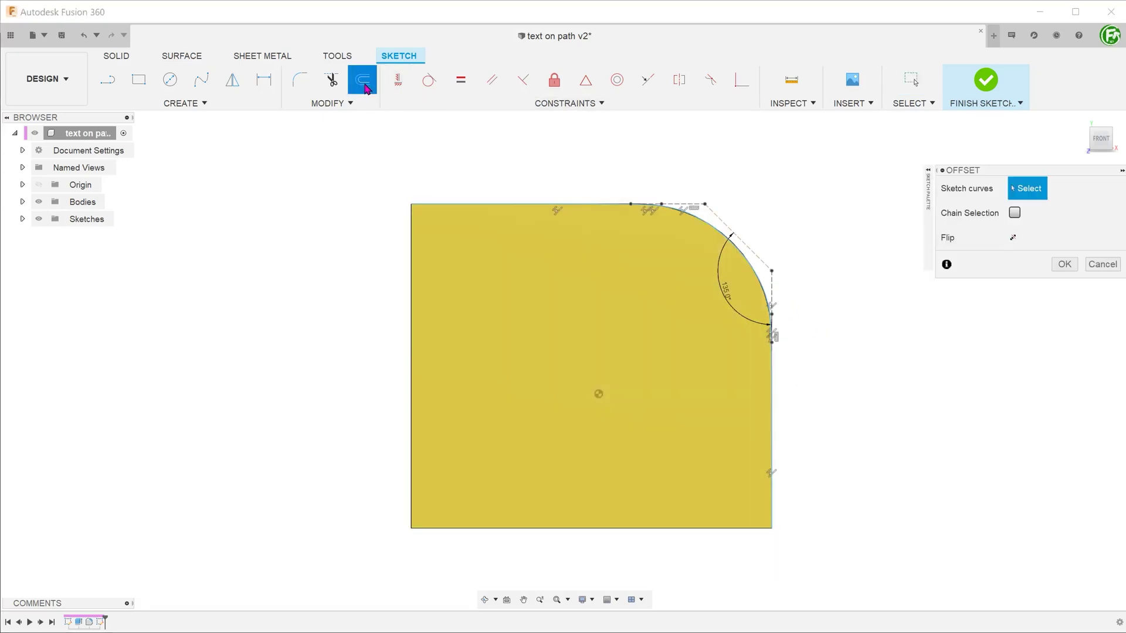
left_click(472, 205)
type("1")
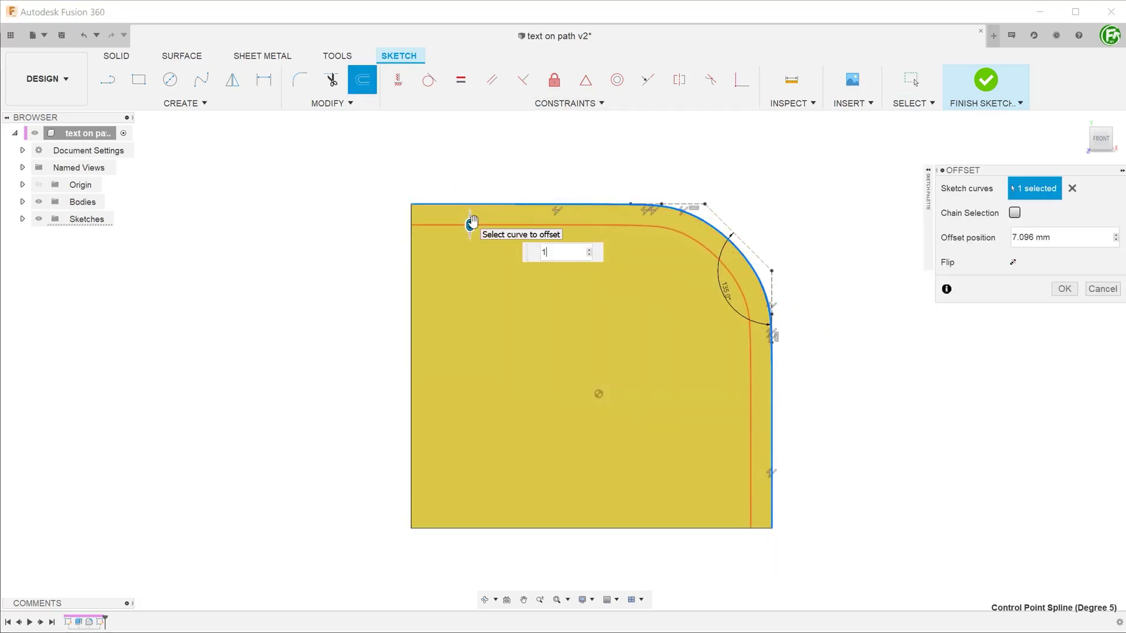
type("7")
key("Return")
Start adding sketch text along the offset spline
left_click(198, 103)
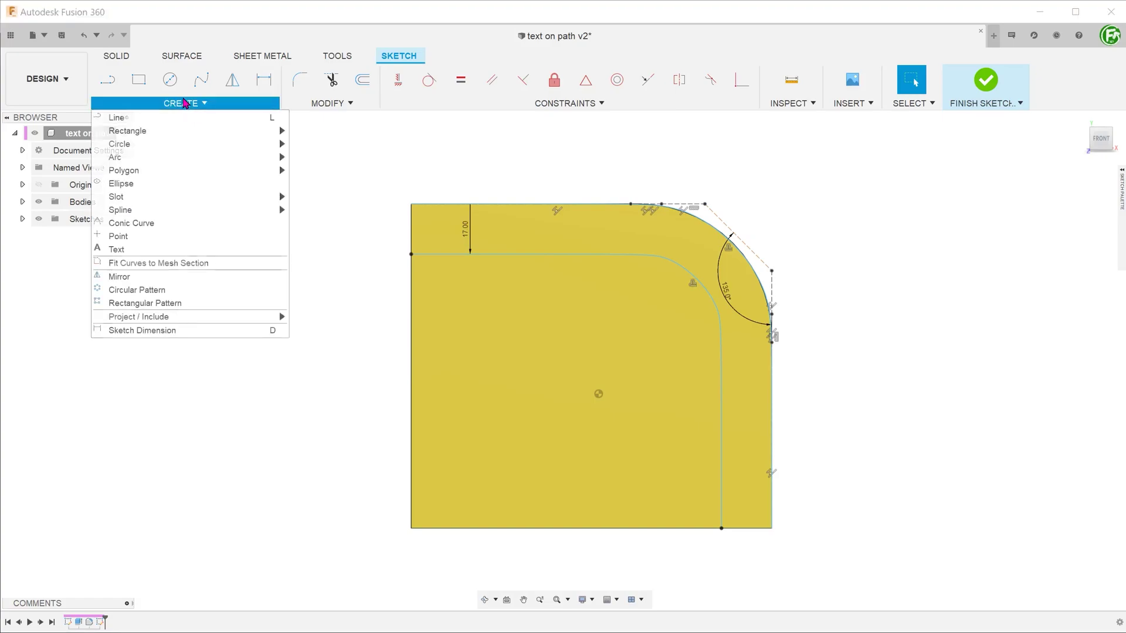